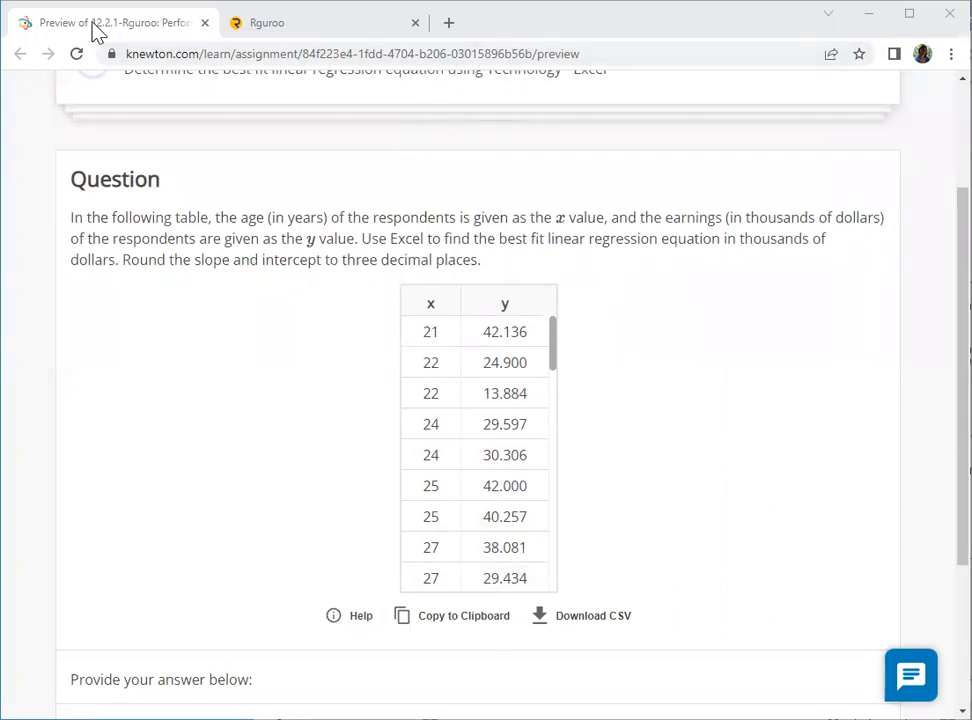
pyautogui.scroll(-2, 278, 400)
pyautogui.scroll(2, 276, 374)
pyautogui.click(288, 20)
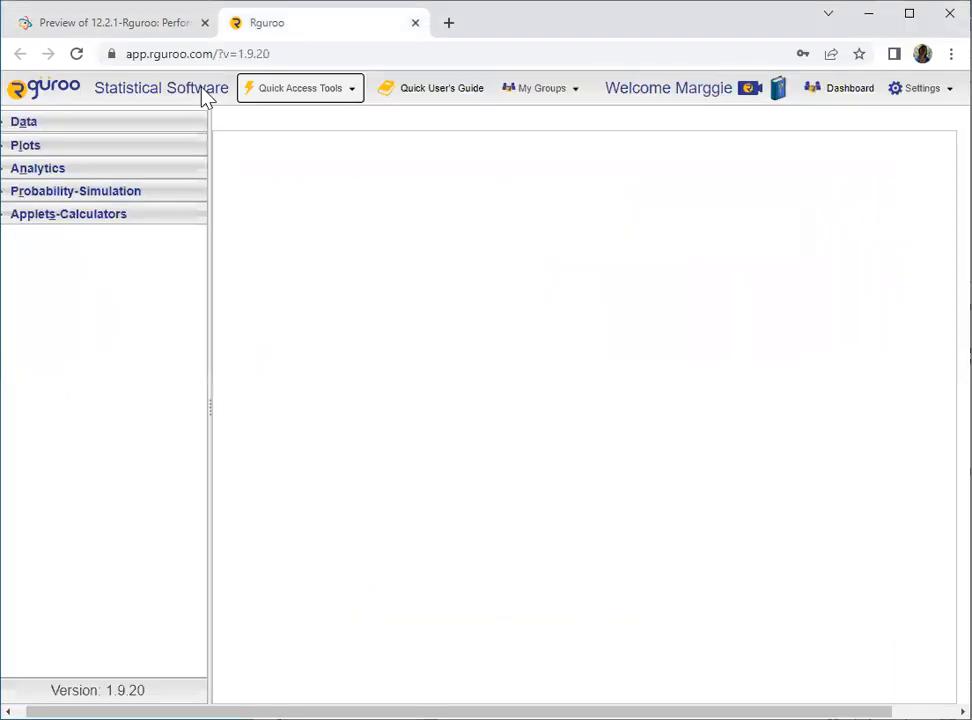
pyautogui.click(135, 22)
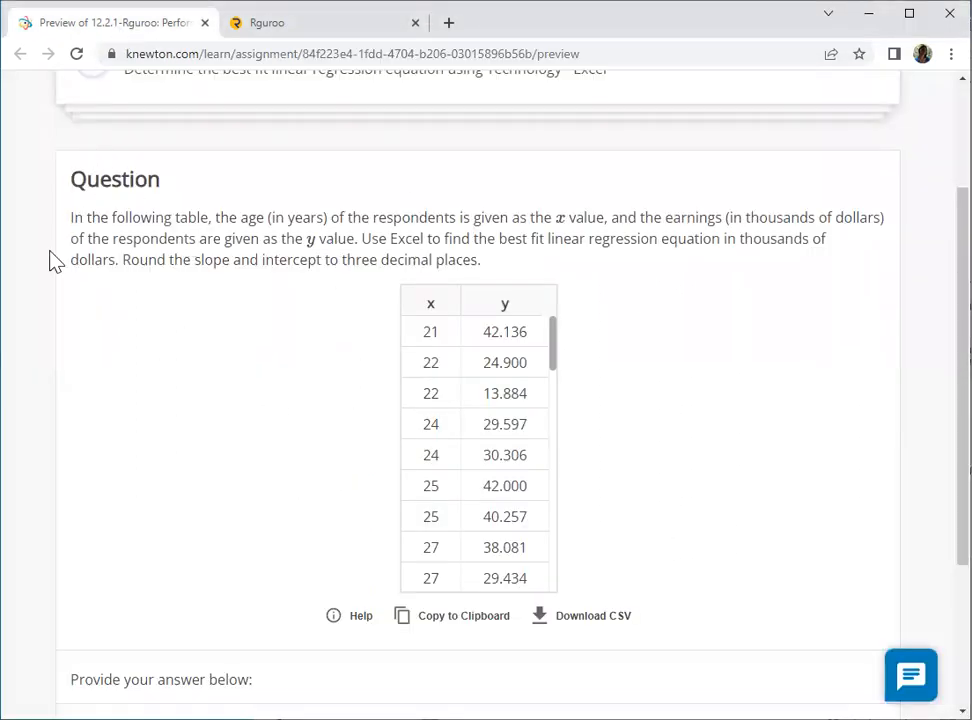
# - Download the question's x and y data table as a CSV file
pyautogui.scroll(-1, 536, 460)
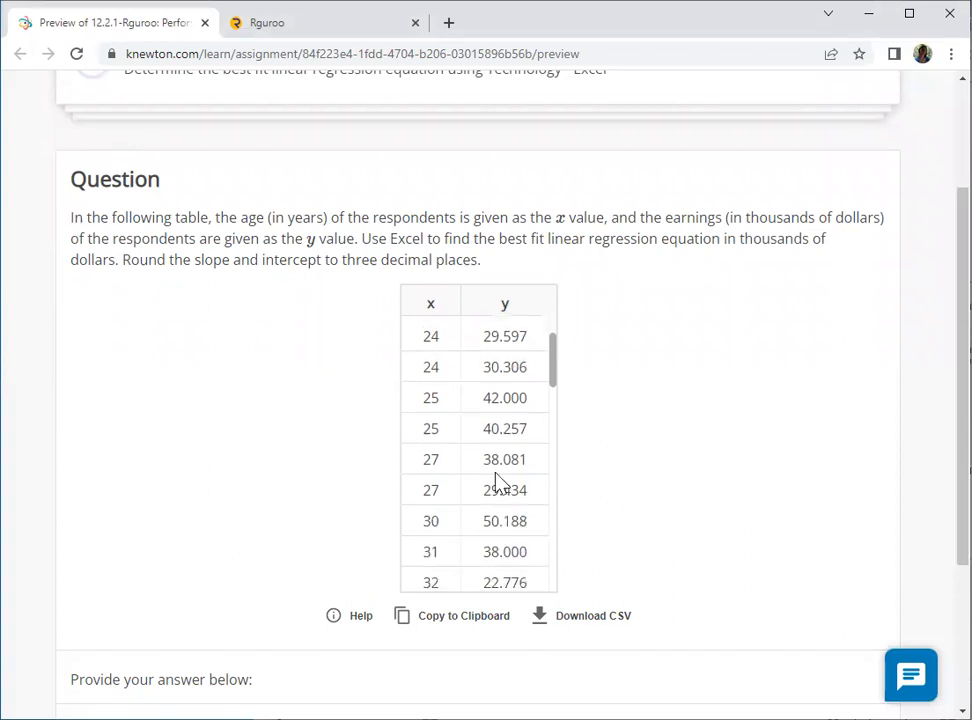
pyautogui.scroll(1, 443, 351)
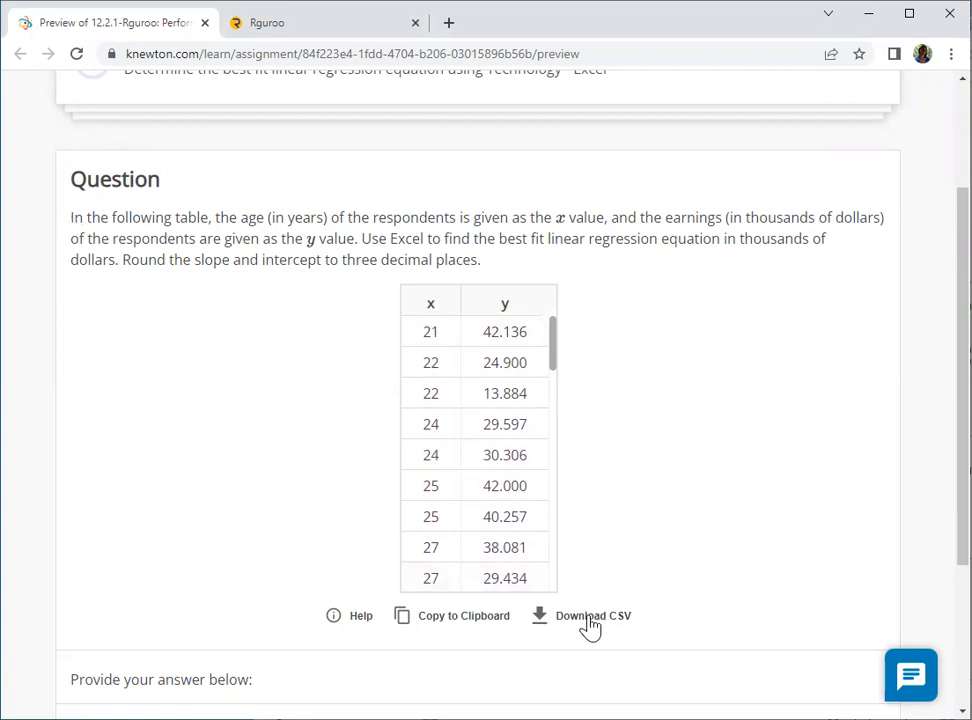
pyautogui.moveTo(558, 362); pyautogui.dragTo(567, 601)
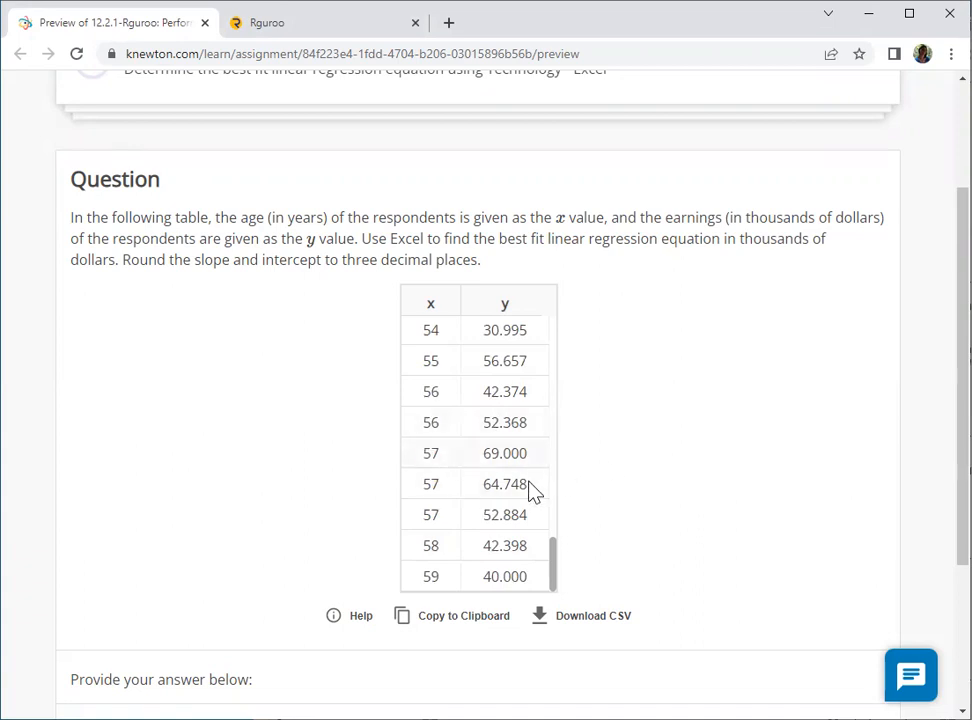
pyautogui.click(586, 618)
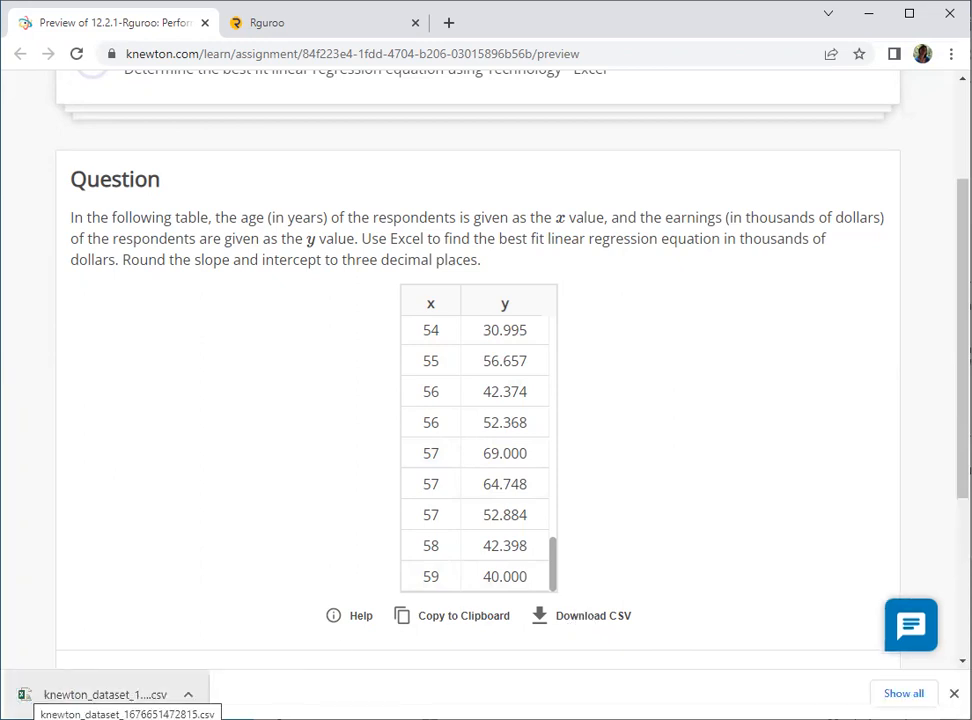
# - Open the Import Dataset dialog from the Data panel in Rguroo
pyautogui.click(304, 33)
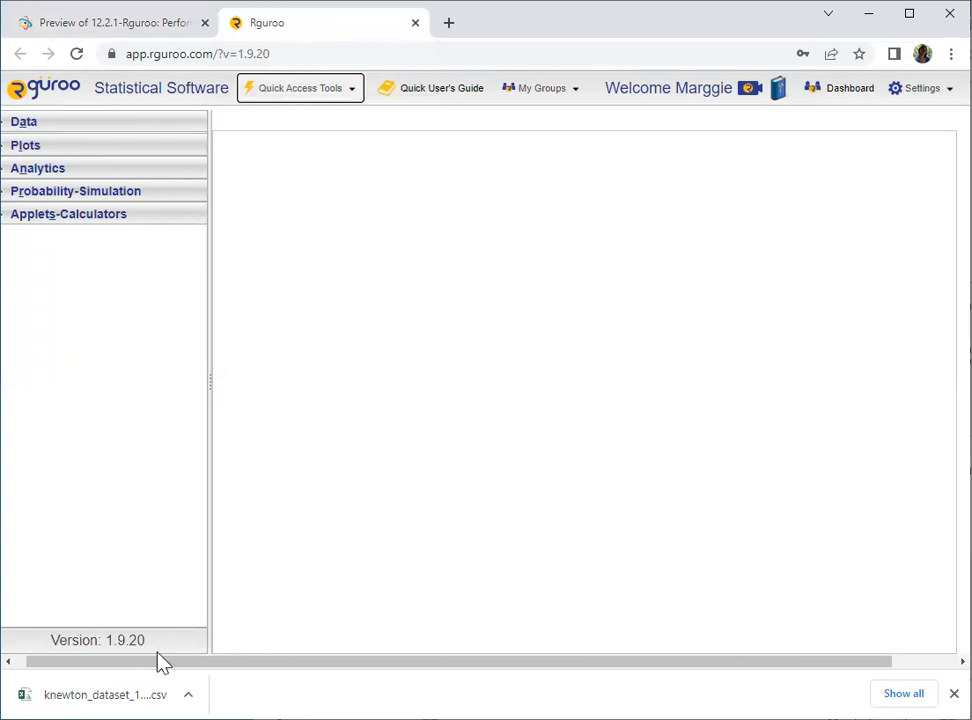
pyautogui.moveTo(123, 663); pyautogui.dragTo(95, 663)
pyautogui.click(15, 123)
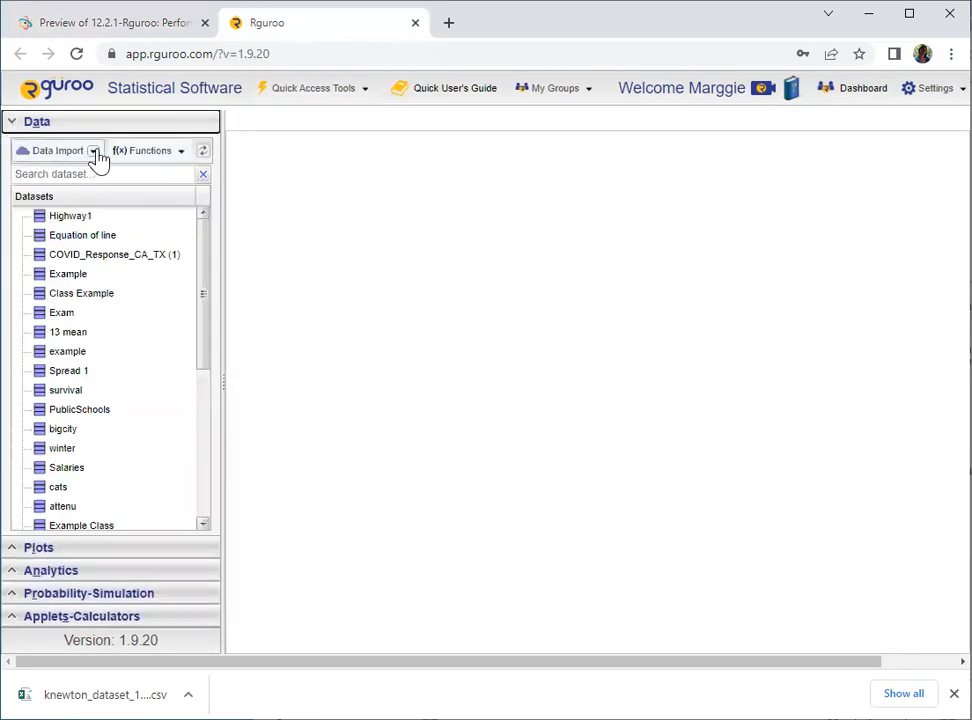
pyautogui.click(95, 155)
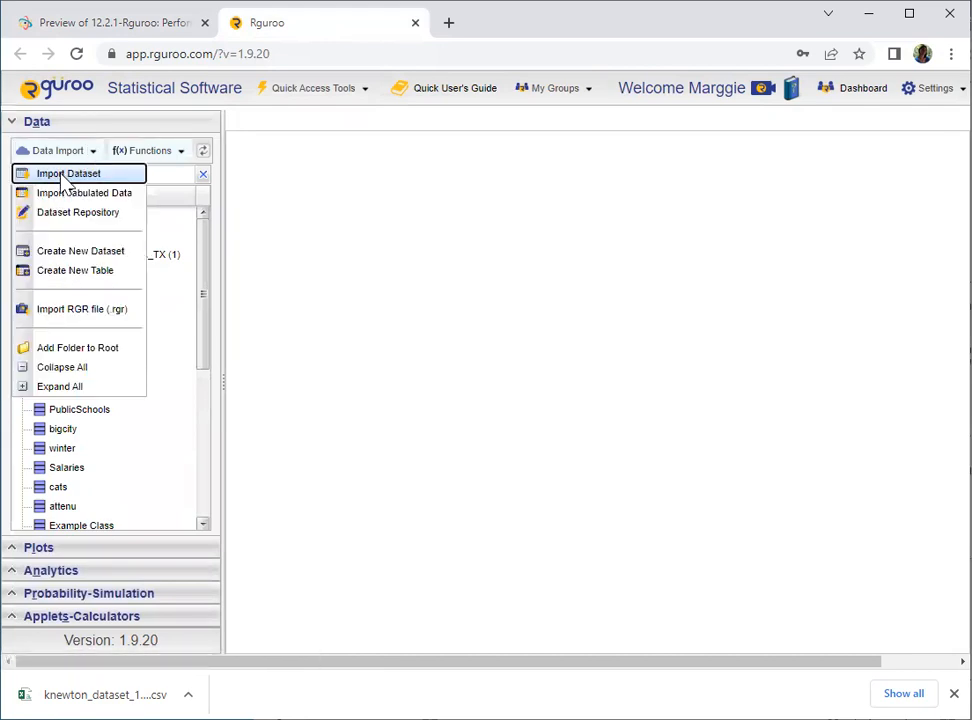
pyautogui.click(68, 176)
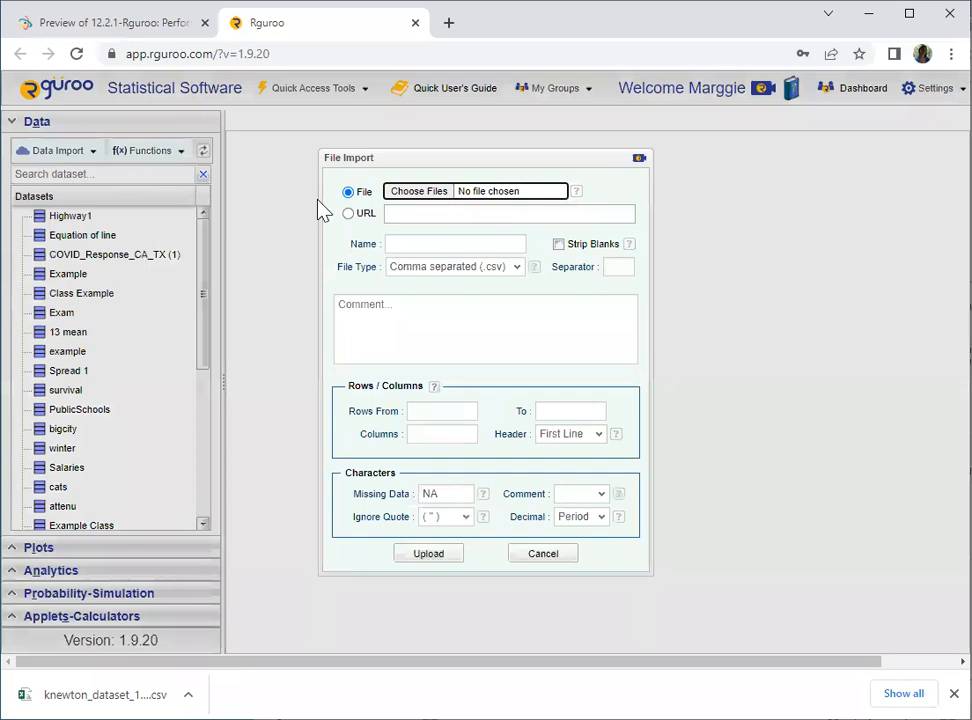
pyautogui.click(424, 196)
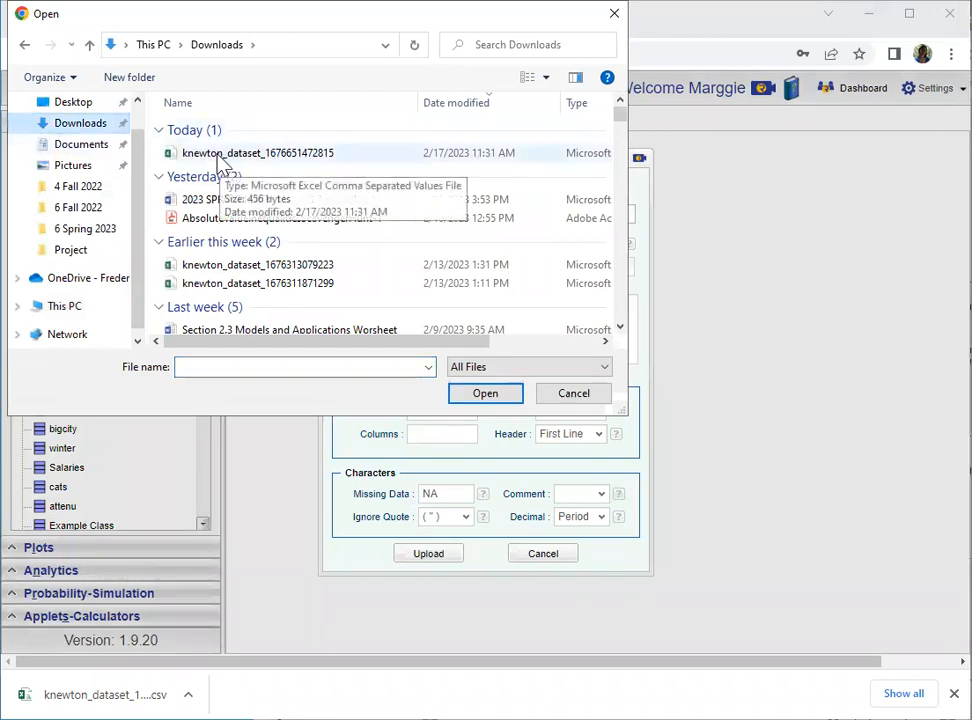
pyautogui.click(222, 156)
pyautogui.click(486, 394)
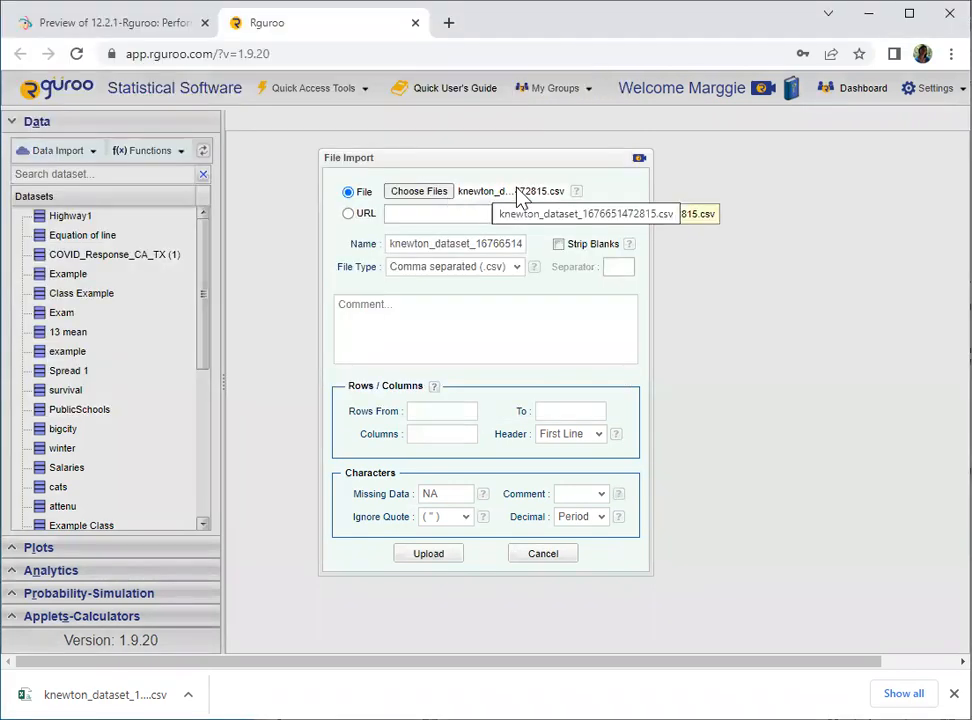
pyautogui.click(502, 196)
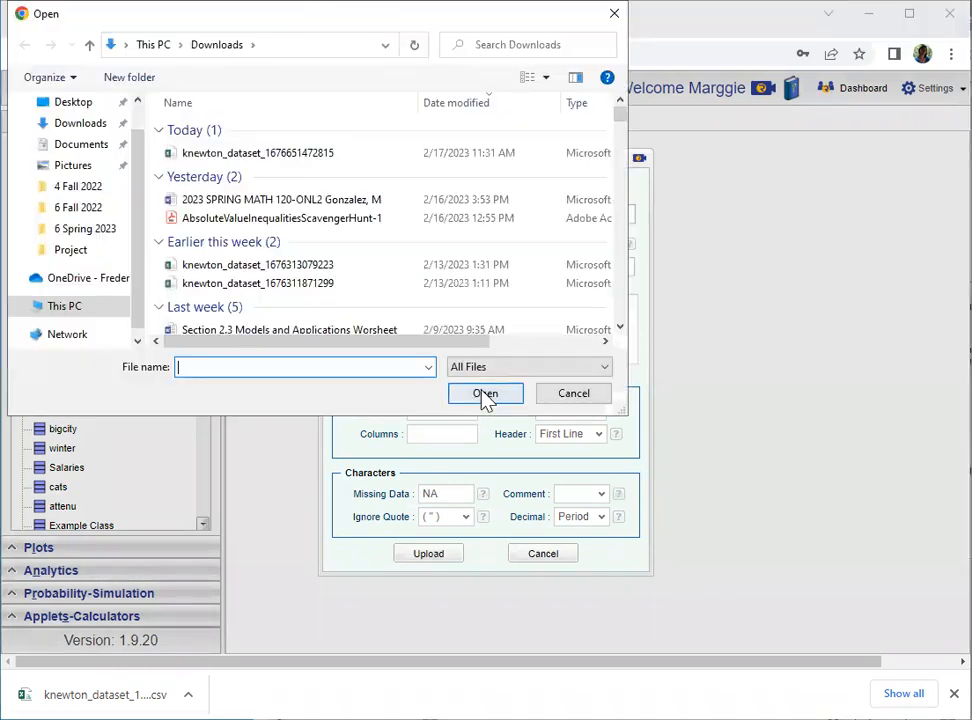
pyautogui.click(210, 155)
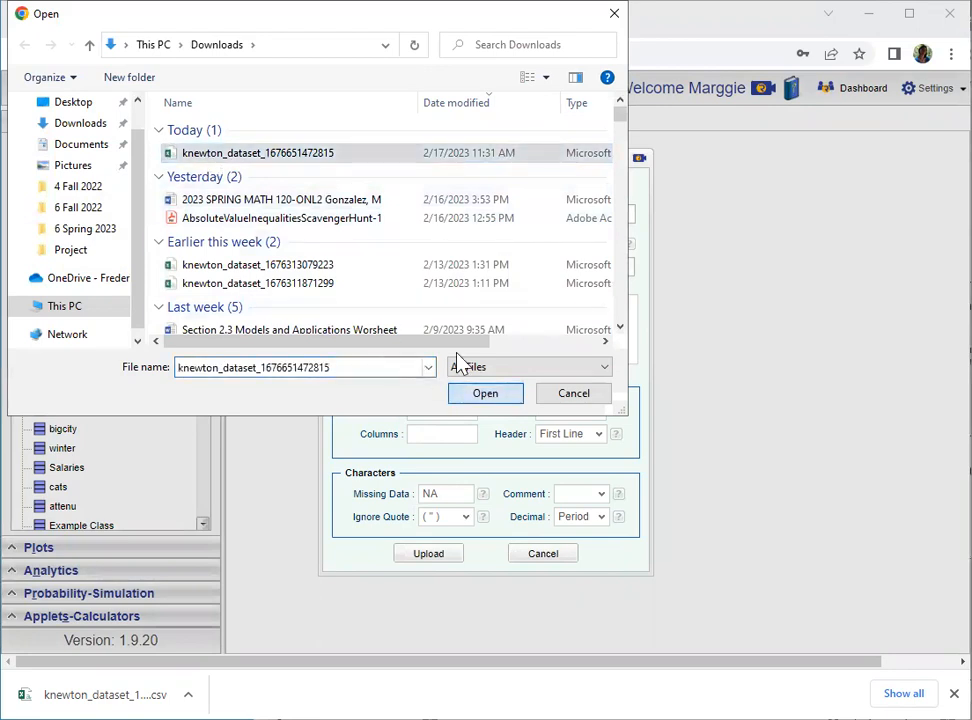
pyautogui.press('Return')
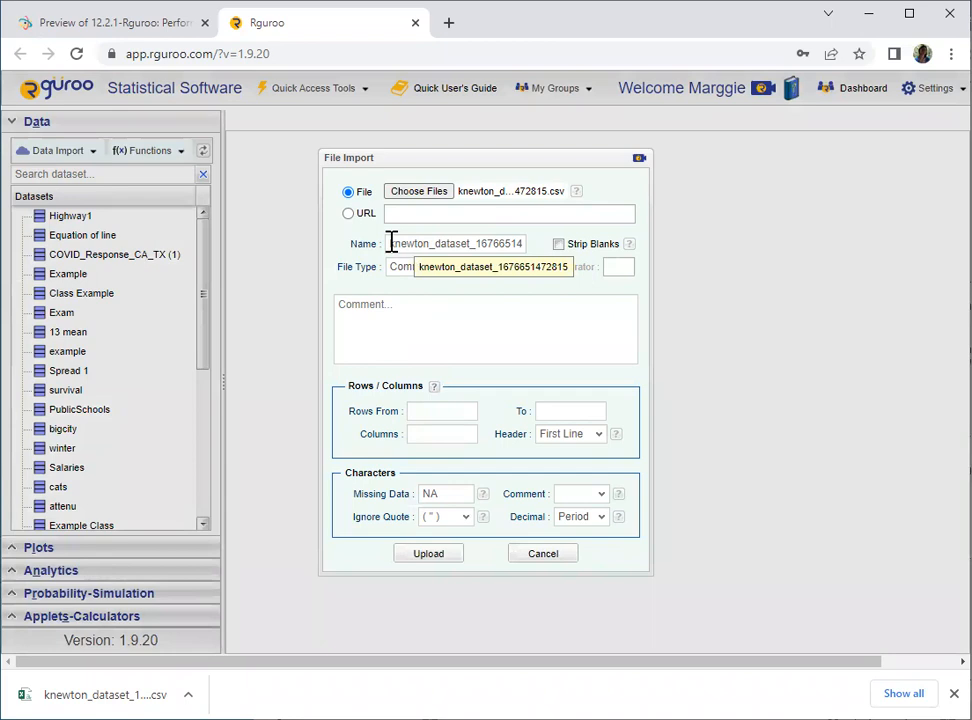
# - Name the dataset Homework Problem #1 and upload it
pyautogui.moveTo(432, 243); pyautogui.dragTo(503, 250)
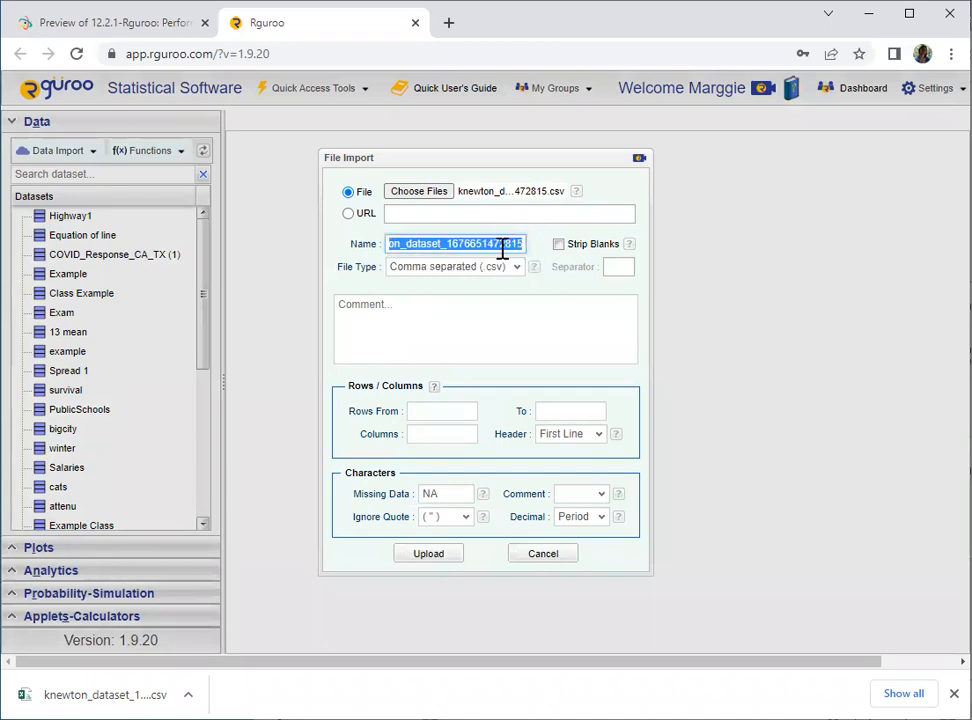
pyautogui.write('Homework Problem #1')
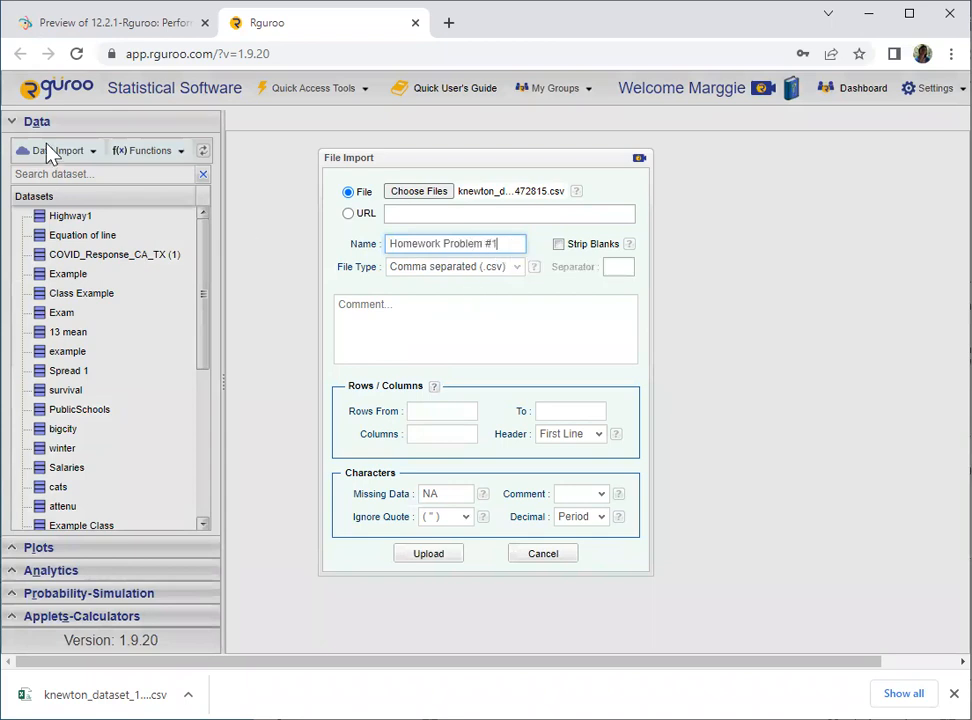
pyautogui.click(436, 564)
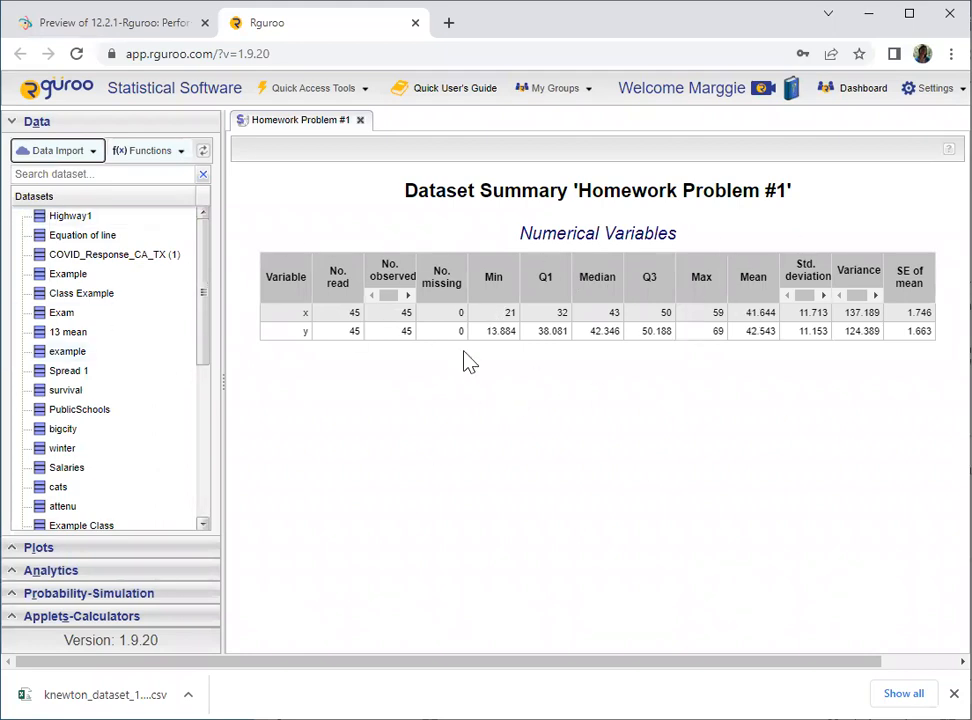
# - Open the Homework Problem #1 dataset and scroll through its x and y values
pyautogui.moveTo(208, 262); pyautogui.dragTo(217, 417)
pyautogui.click(76, 524)
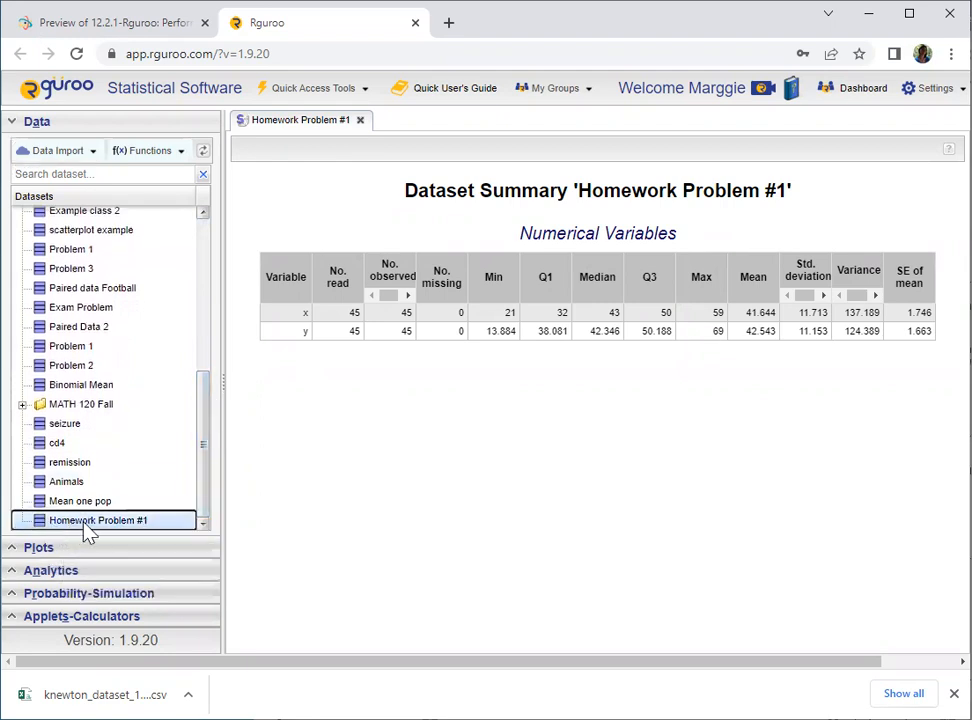
pyautogui.moveTo(86, 530)
pyautogui.doubleClick(89, 531)
pyautogui.scroll(-6, 350, 370)
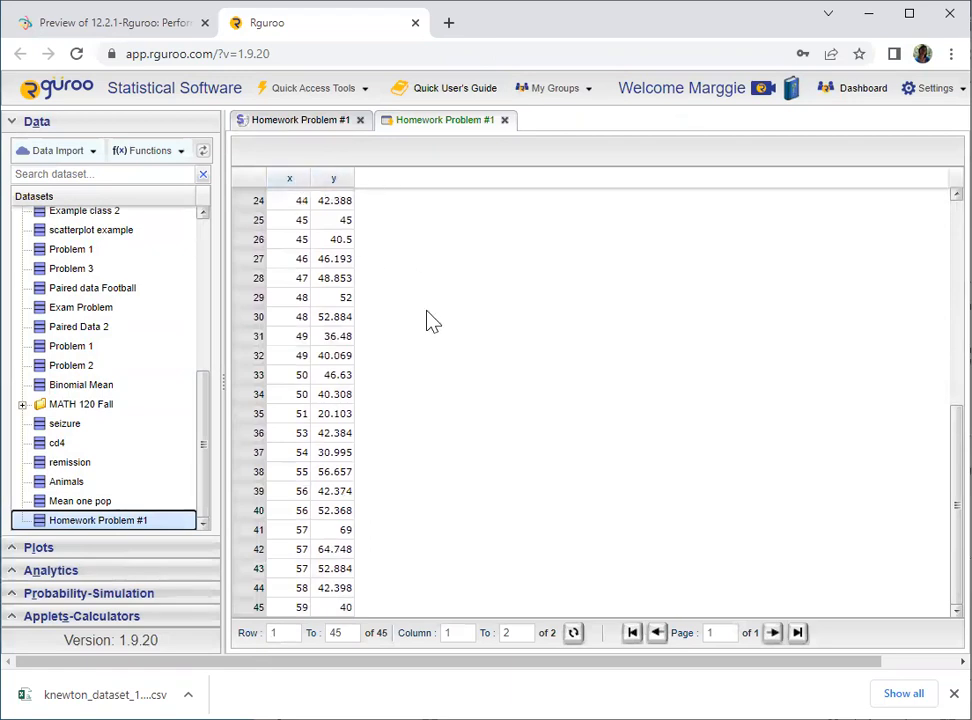
pyautogui.scroll(2, 425, 300)
pyautogui.click(110, 22)
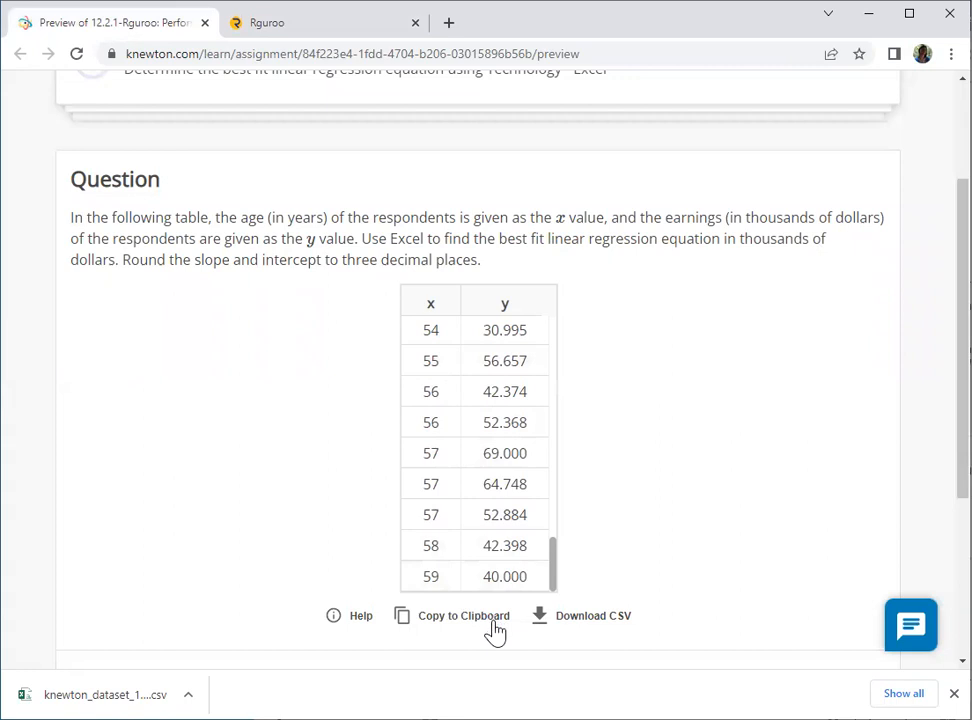
pyautogui.hotkey('ctrl', 'Tab')
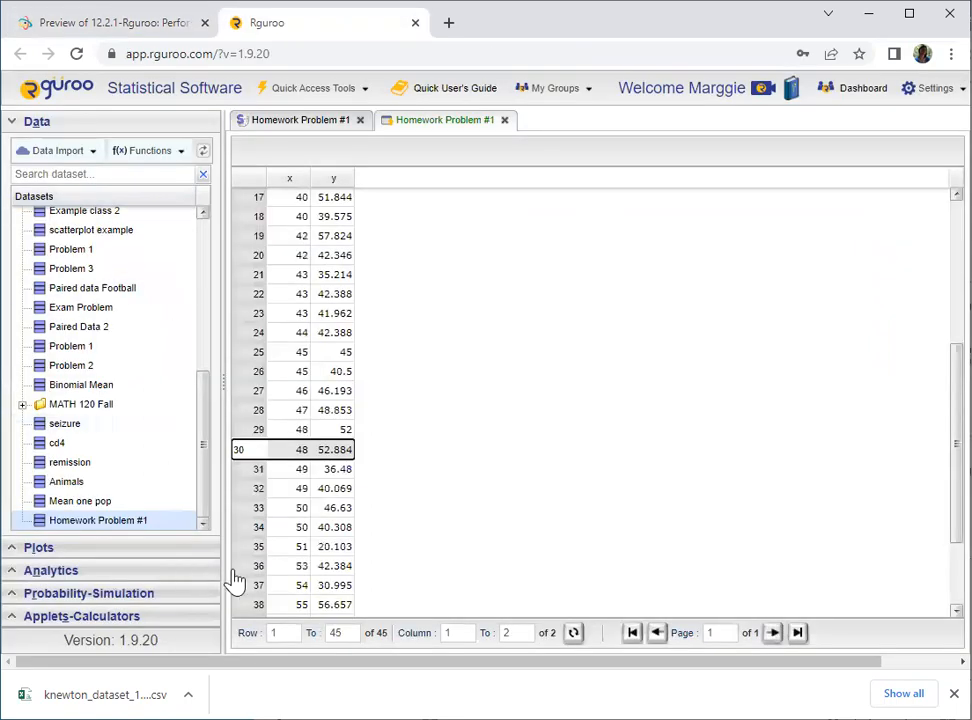
pyautogui.click(96, 152)
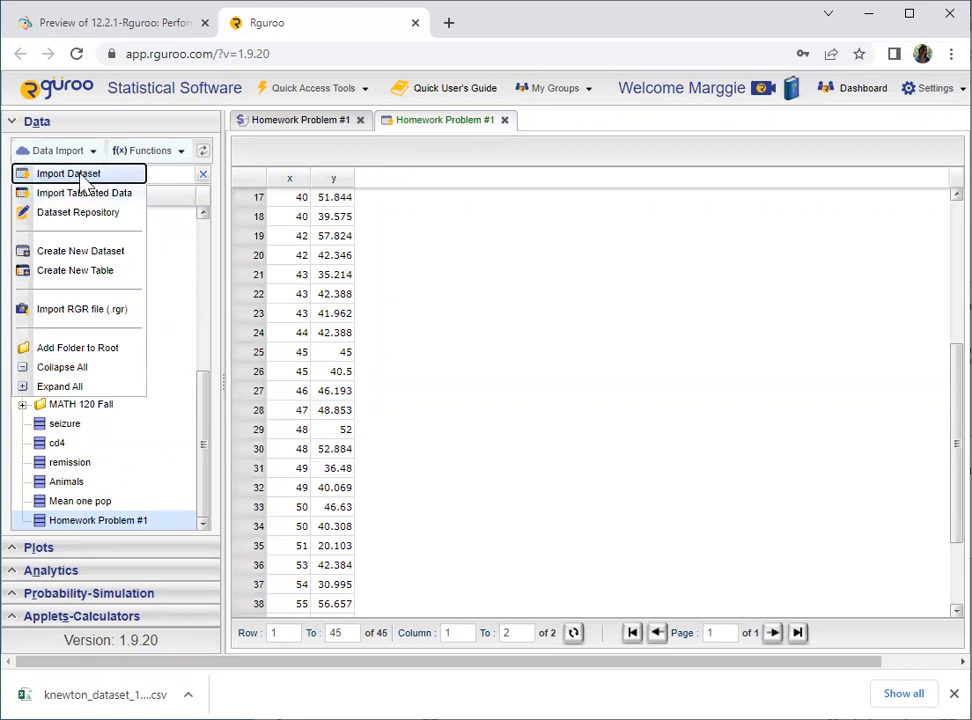
pyautogui.click(440, 355)
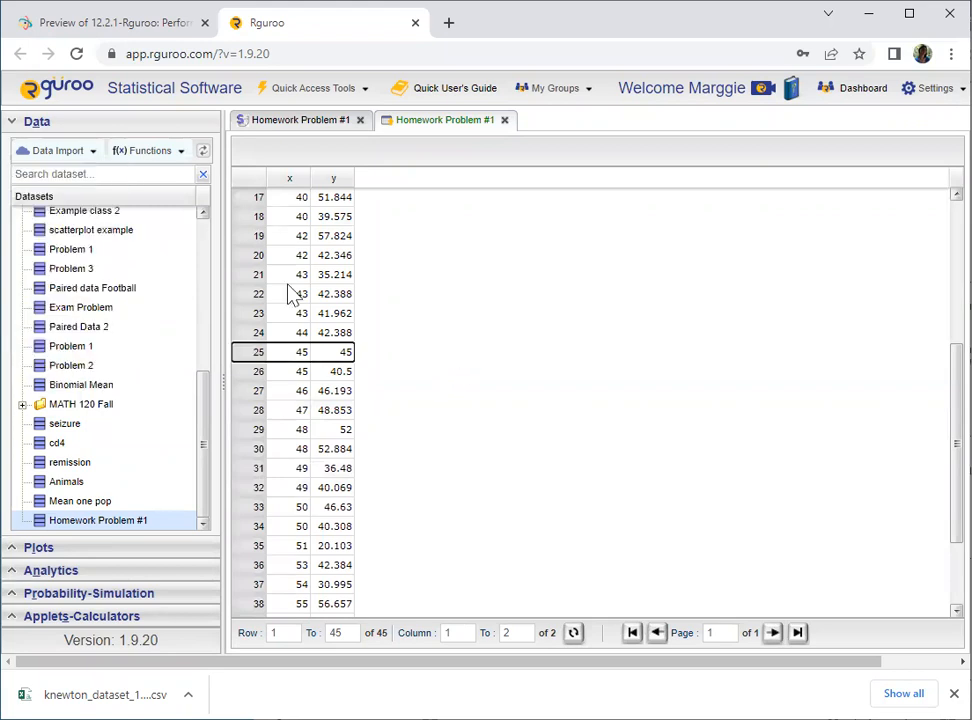
# - Create a new scatterplot from the Plots panel
pyautogui.click(14, 121)
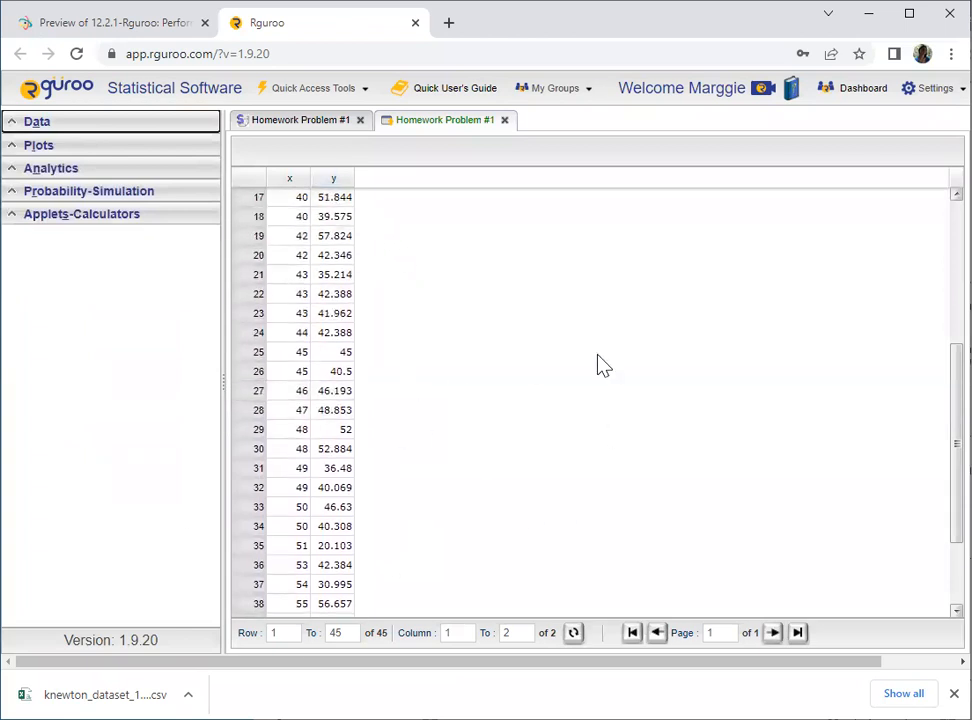
pyautogui.click(16, 147)
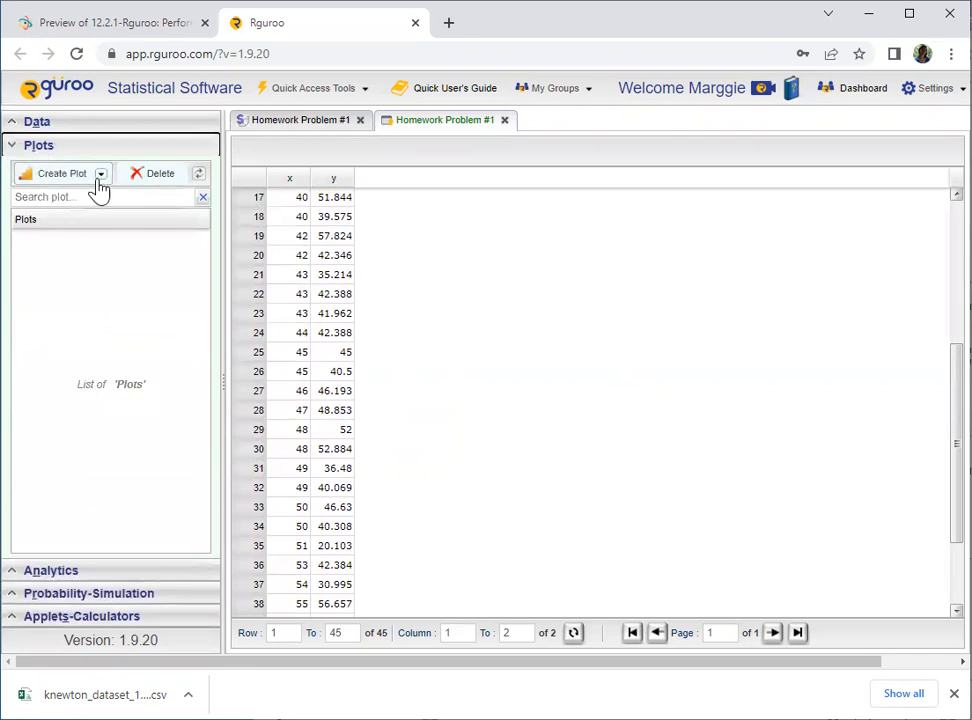
pyautogui.click(102, 176)
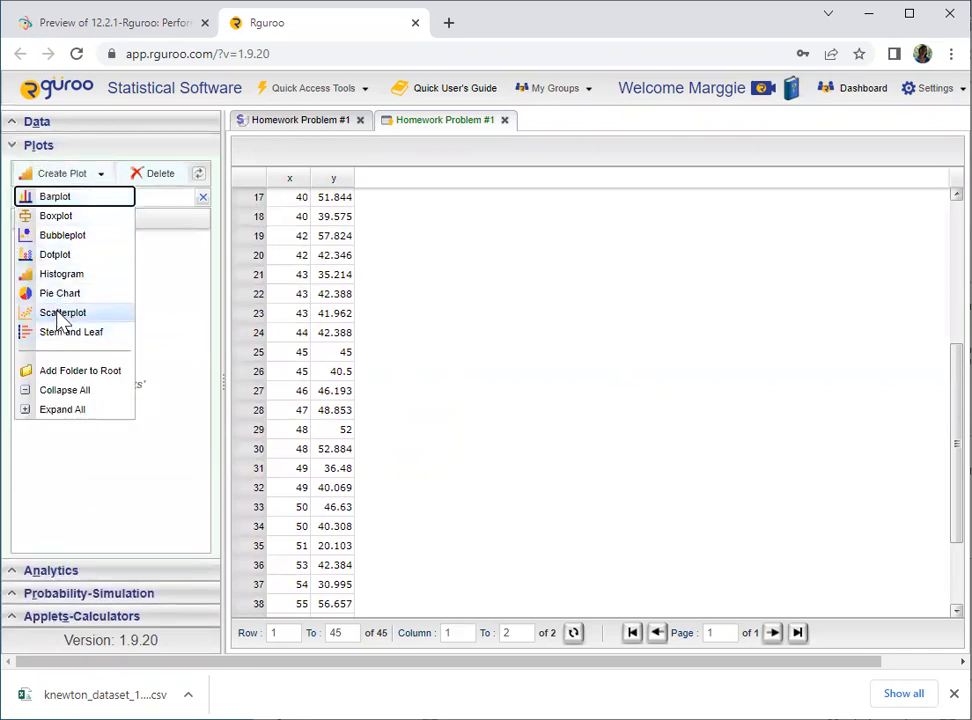
pyautogui.click(14, 149)
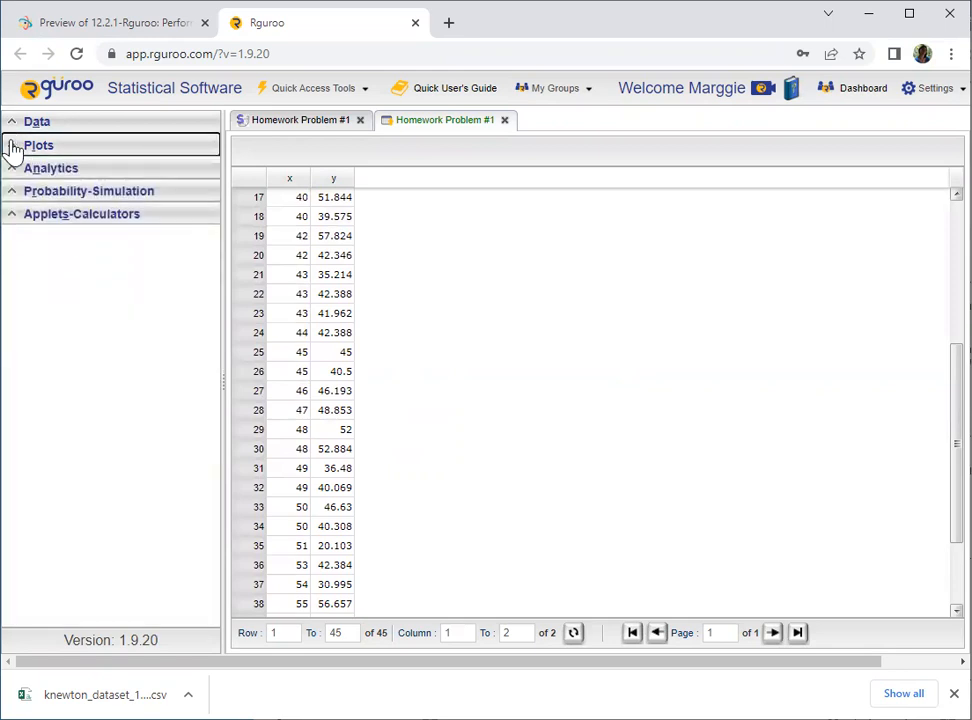
pyautogui.click(14, 150)
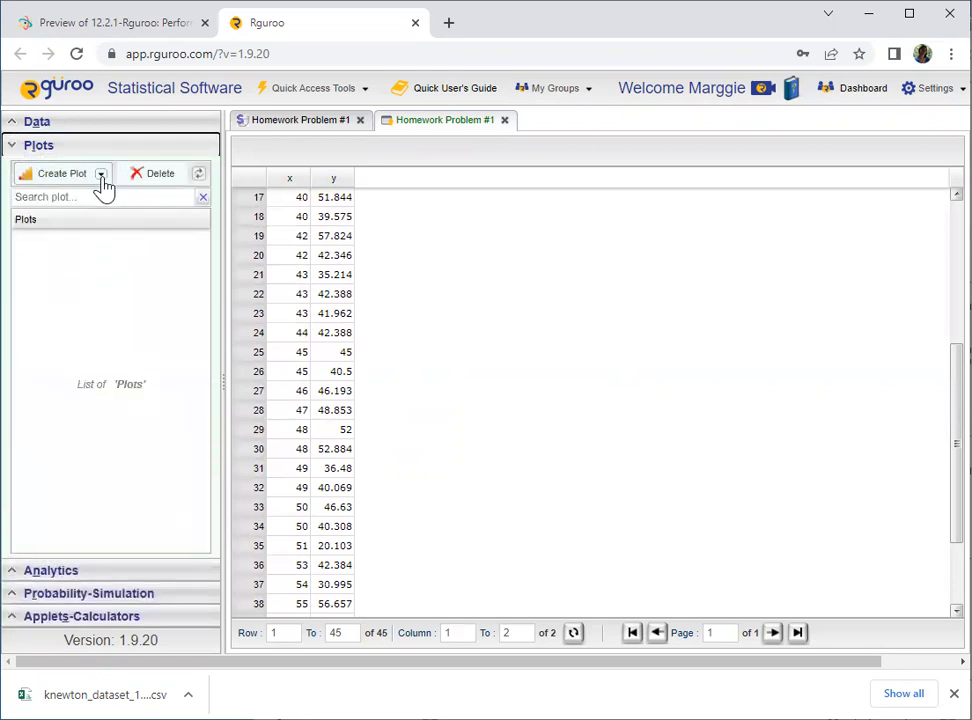
pyautogui.click(102, 176)
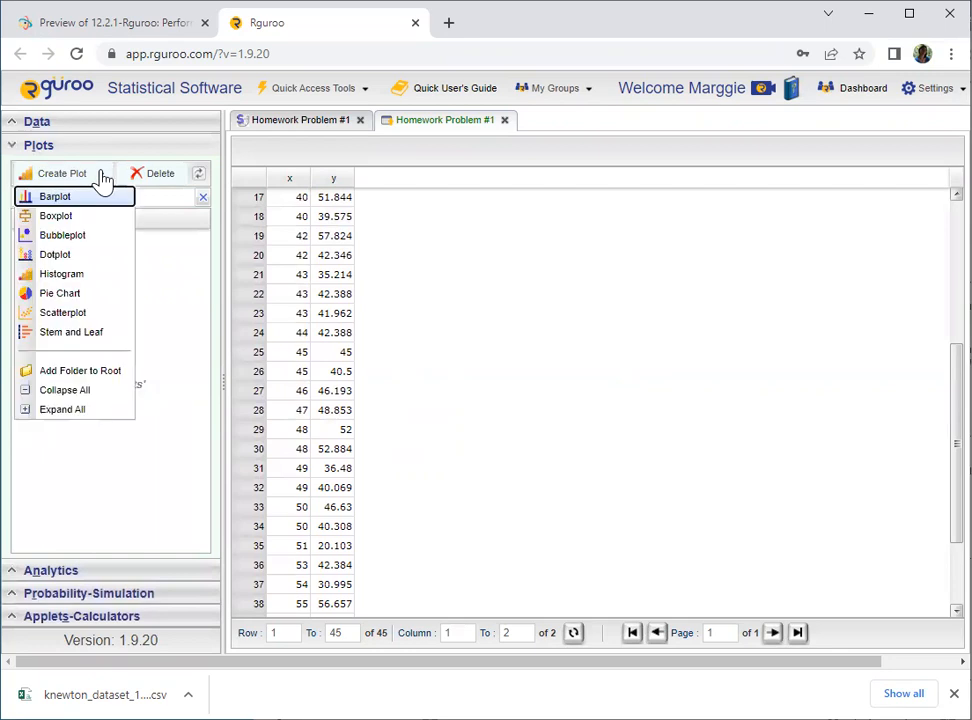
pyautogui.click(66, 313)
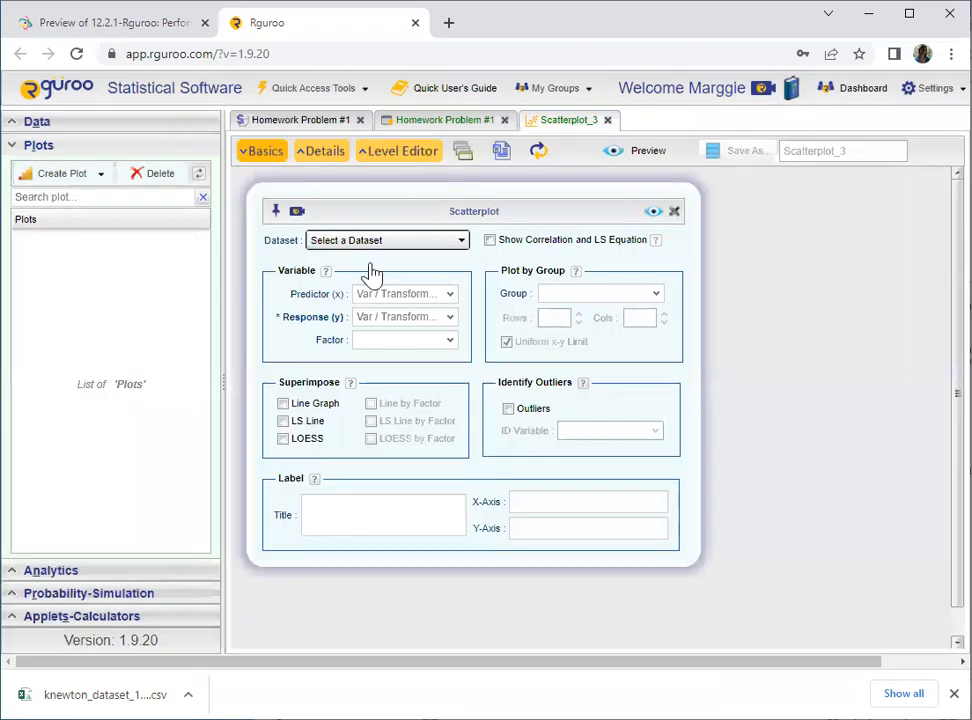
# - Set the scatterplot's dataset to Homework Problem #1
pyautogui.click(430, 244)
pyautogui.scroll(-3, 400, 420)
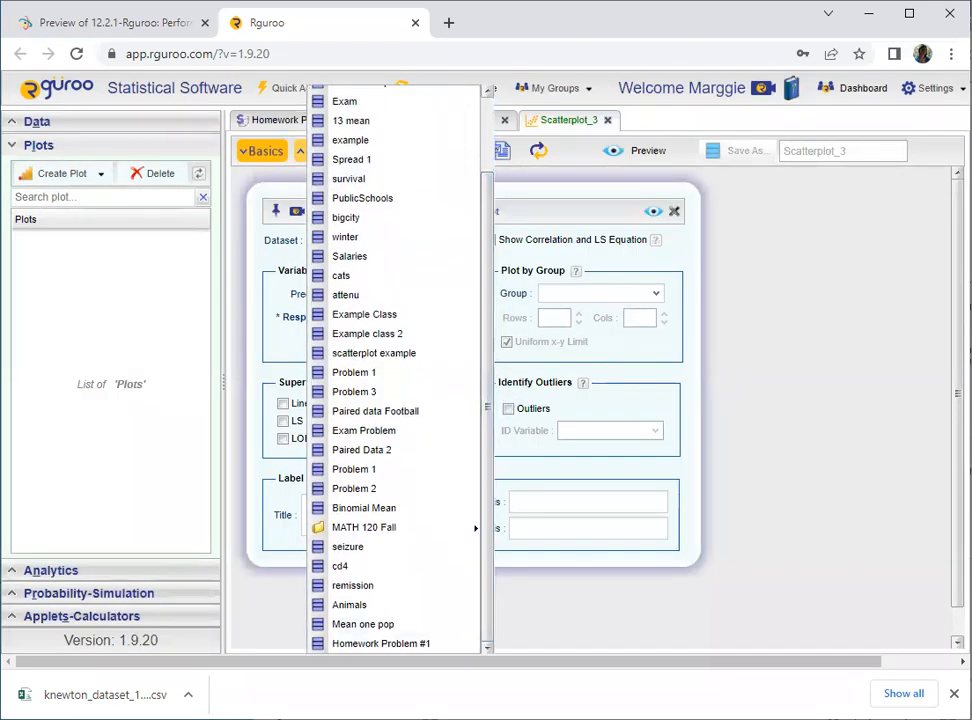
pyautogui.click(378, 650)
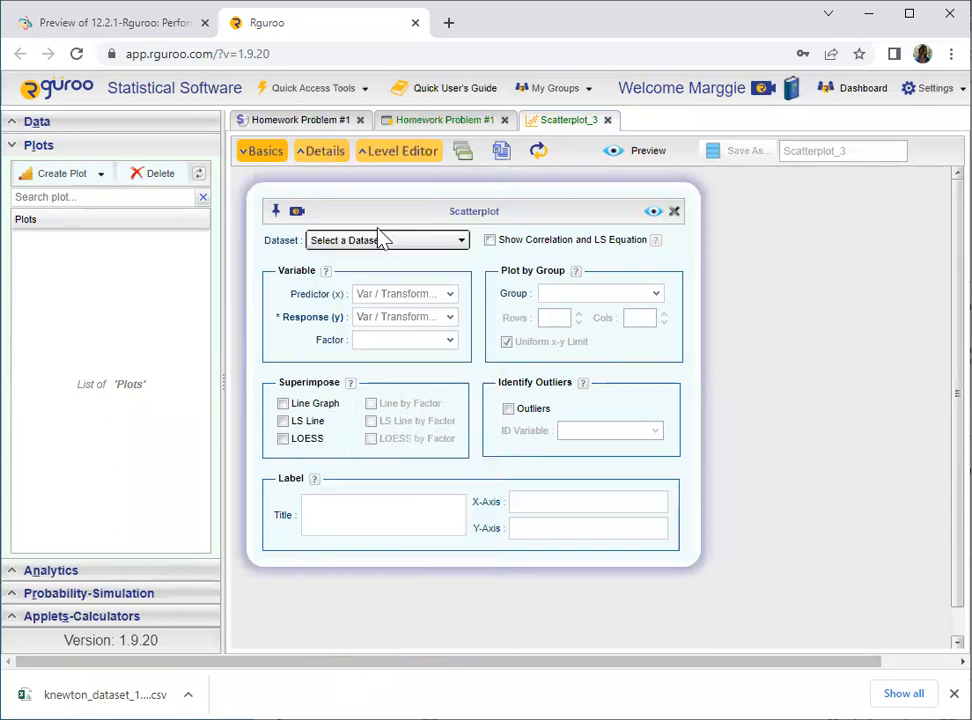
# - Set the scatterplot's predictor to x and its response to y
pyautogui.click(449, 297)
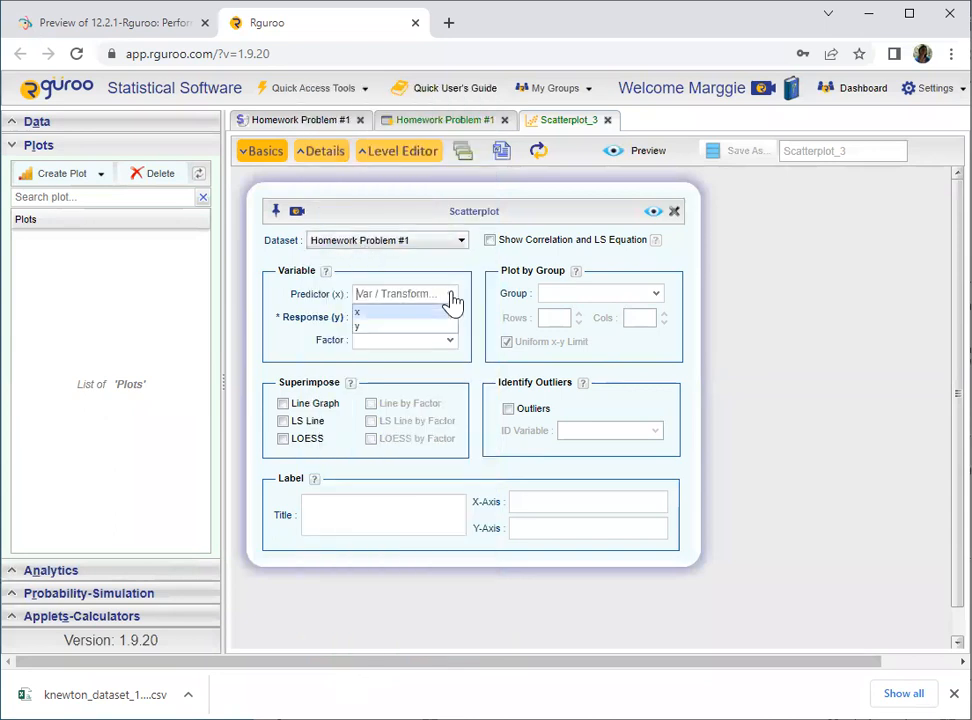
pyautogui.click(366, 313)
pyautogui.click(418, 317)
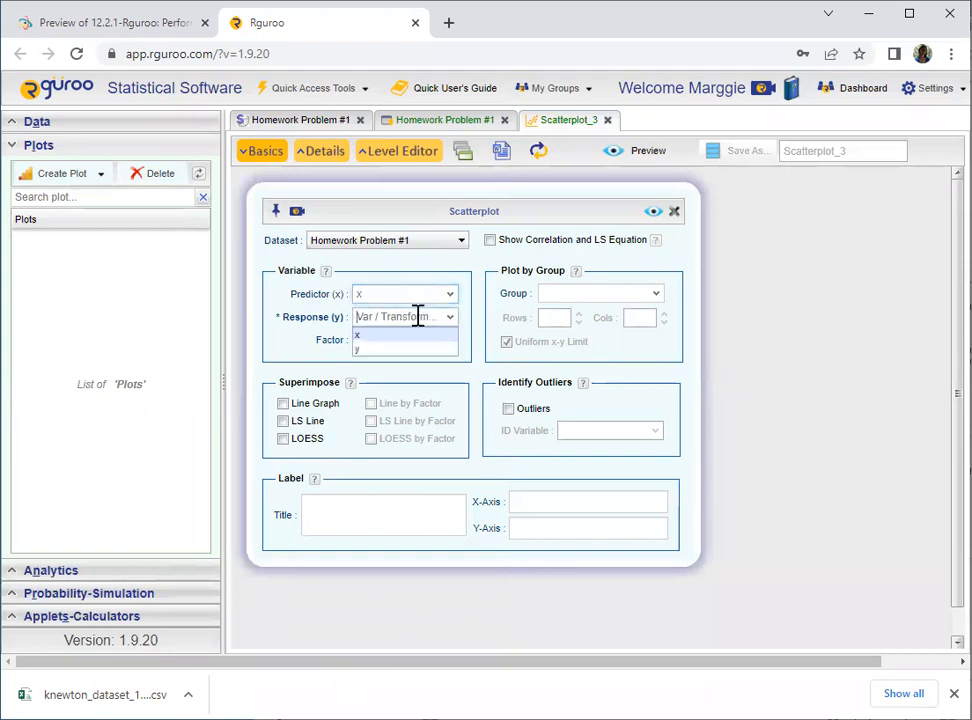
pyautogui.click(364, 350)
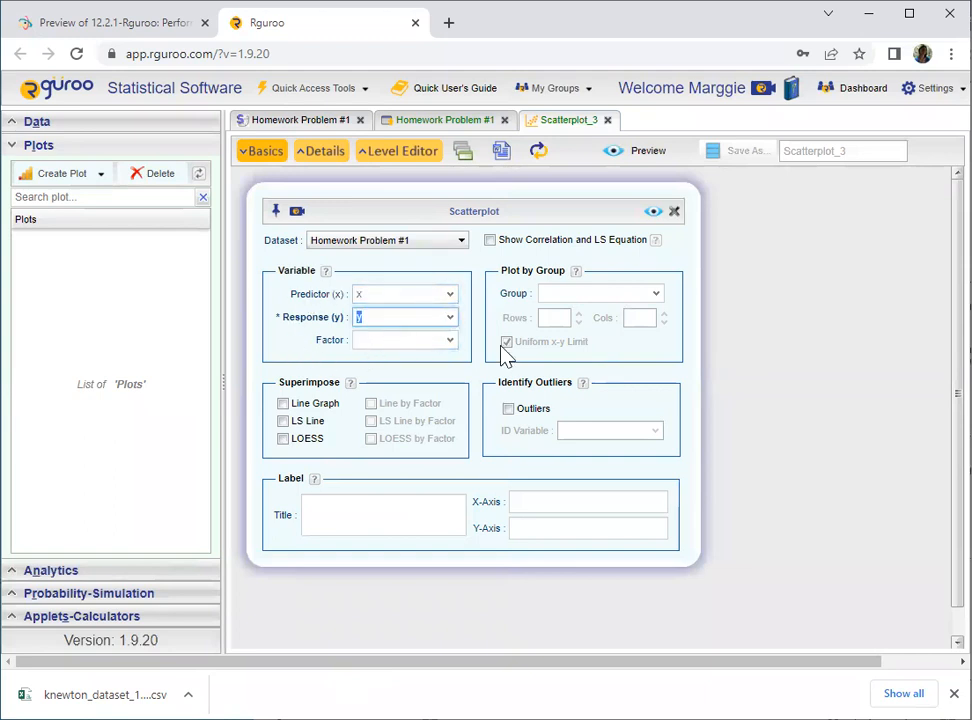
# - Superimpose the least-squares line and preview the scatterplot
pyautogui.click(284, 422)
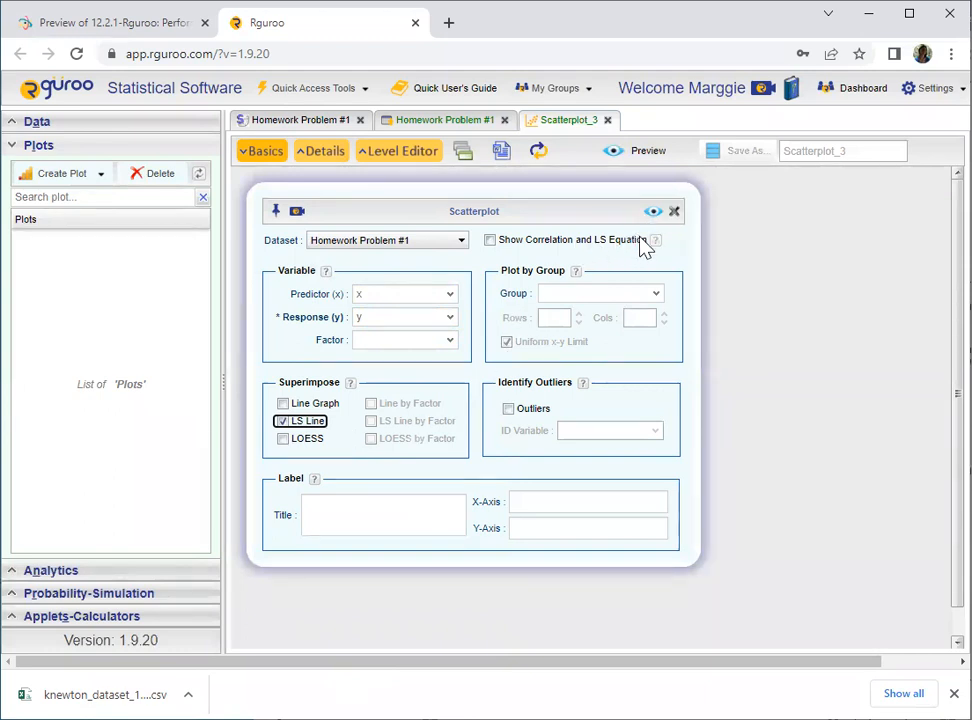
pyautogui.click(490, 243)
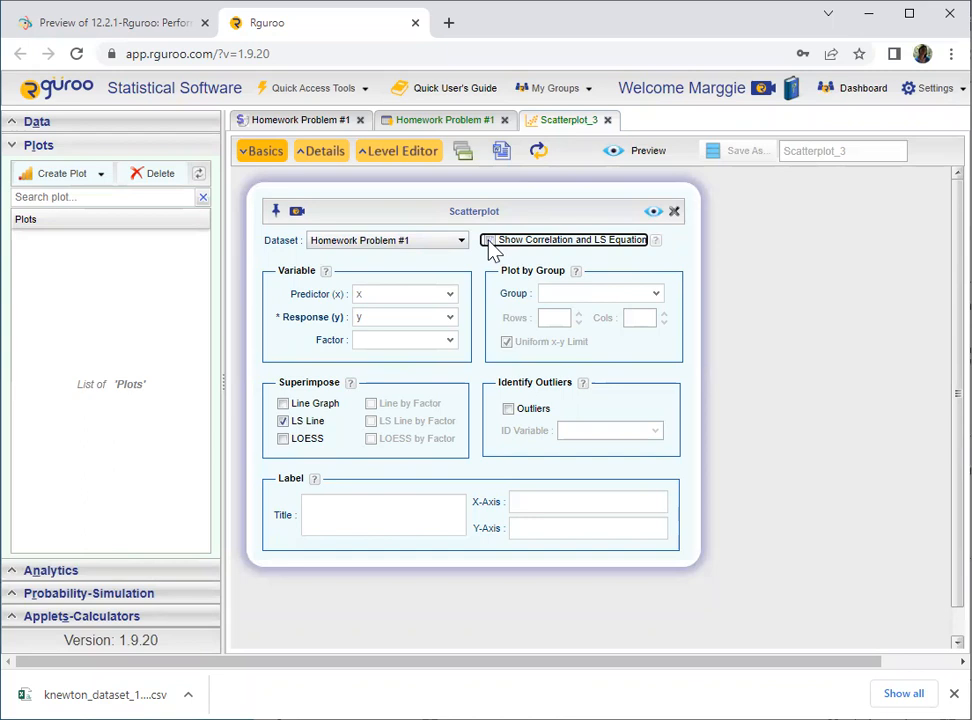
pyautogui.click(653, 211)
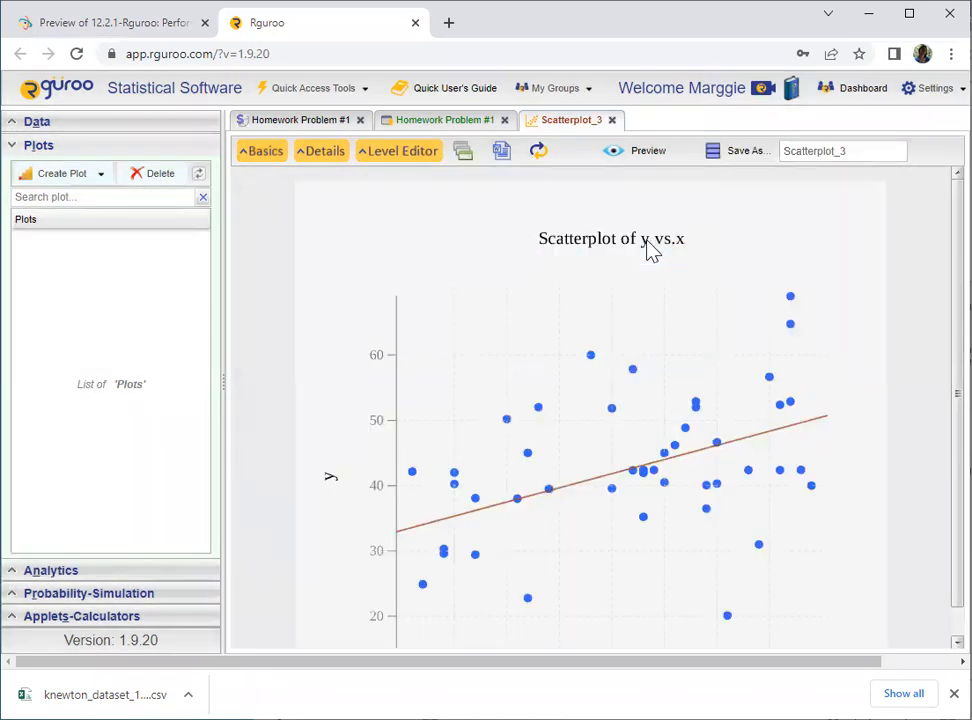
pyautogui.scroll(-1, 700, 460)
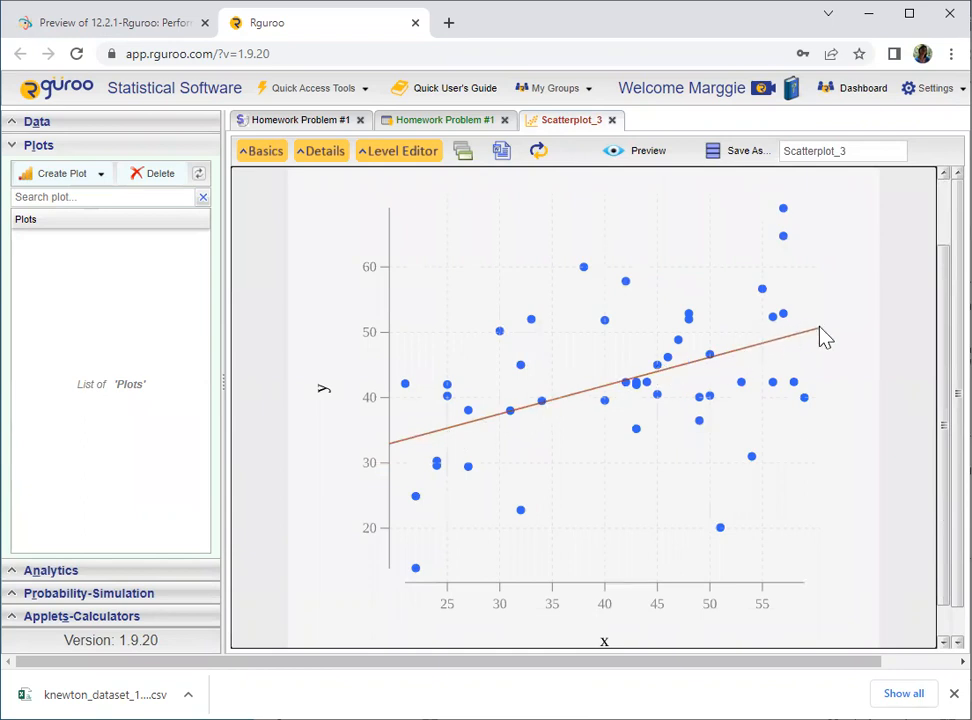
pyautogui.scroll(1, 565, 318)
pyautogui.scroll(-1, 545, 510)
pyautogui.scroll(1, 549, 503)
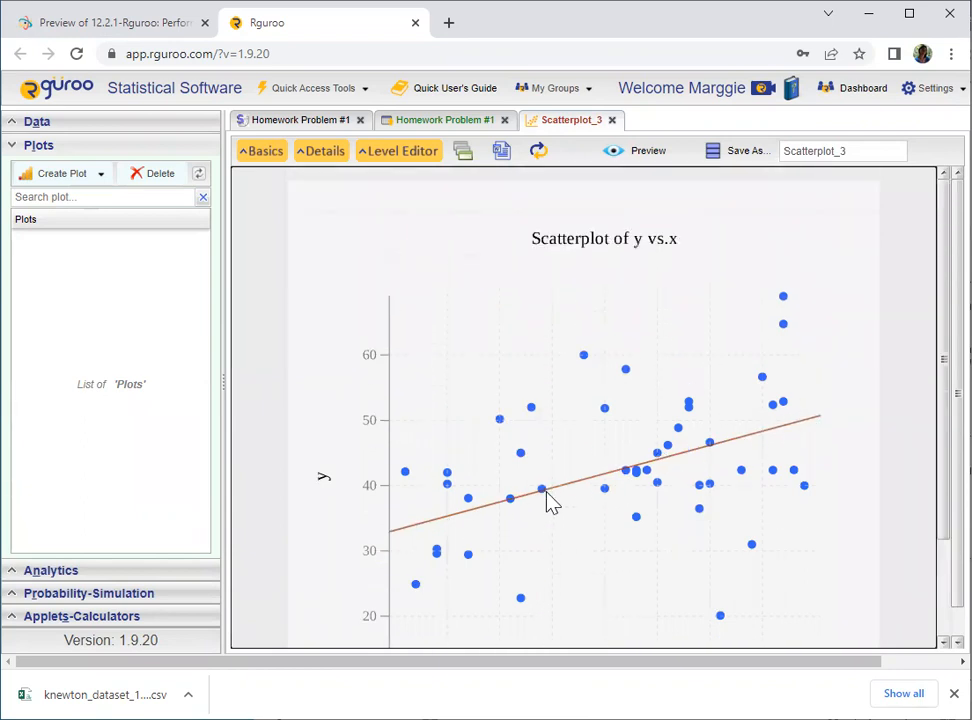
# - Reopen the scatterplot settings, turn on Show Correlation and LS Equation, and preview the plot again
pyautogui.click(258, 155)
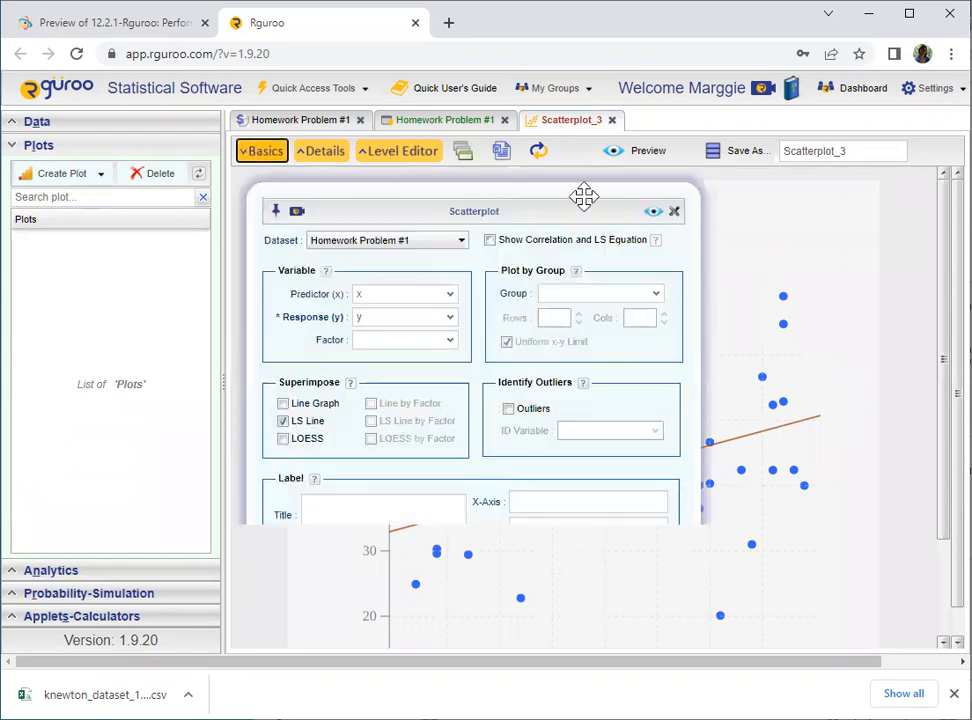
pyautogui.click(491, 241)
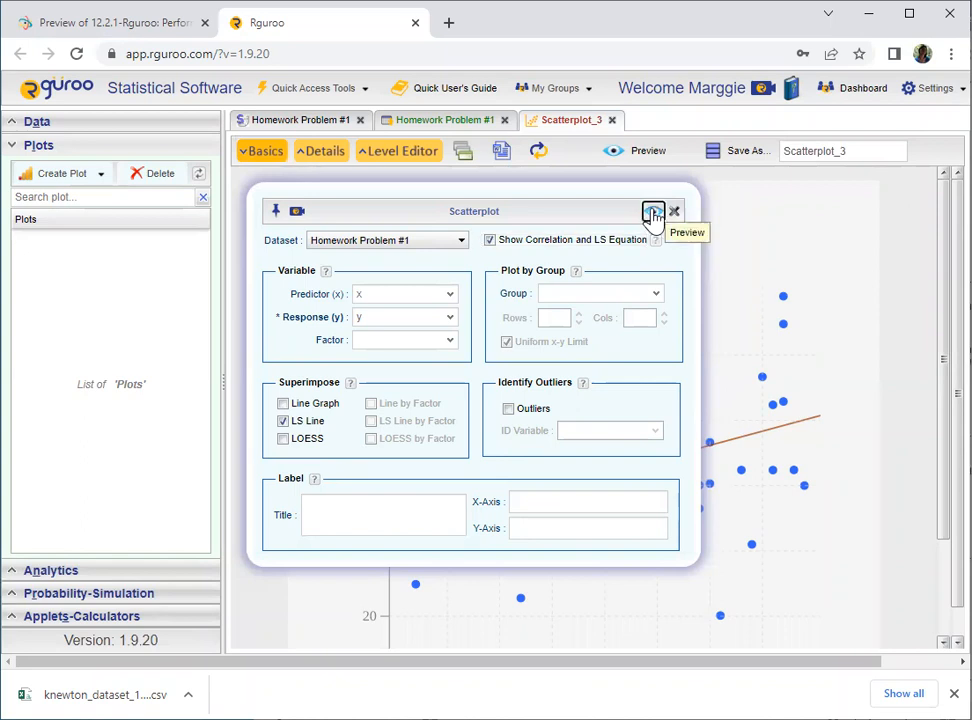
pyautogui.click(652, 211)
pyautogui.scroll(-2, 514, 456)
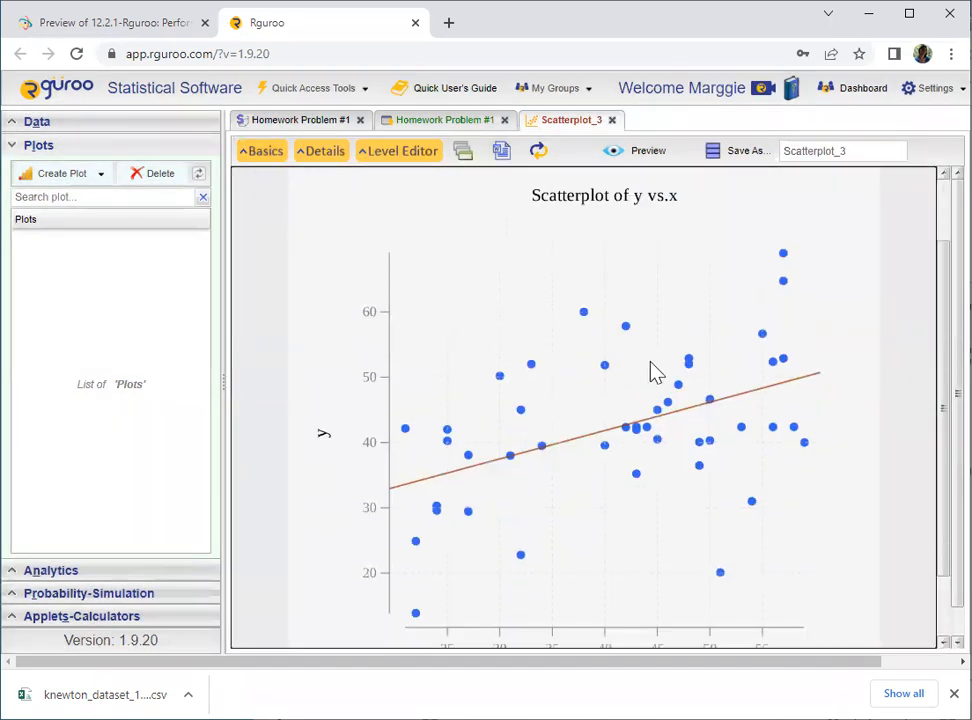
pyautogui.scroll(2, 666, 365)
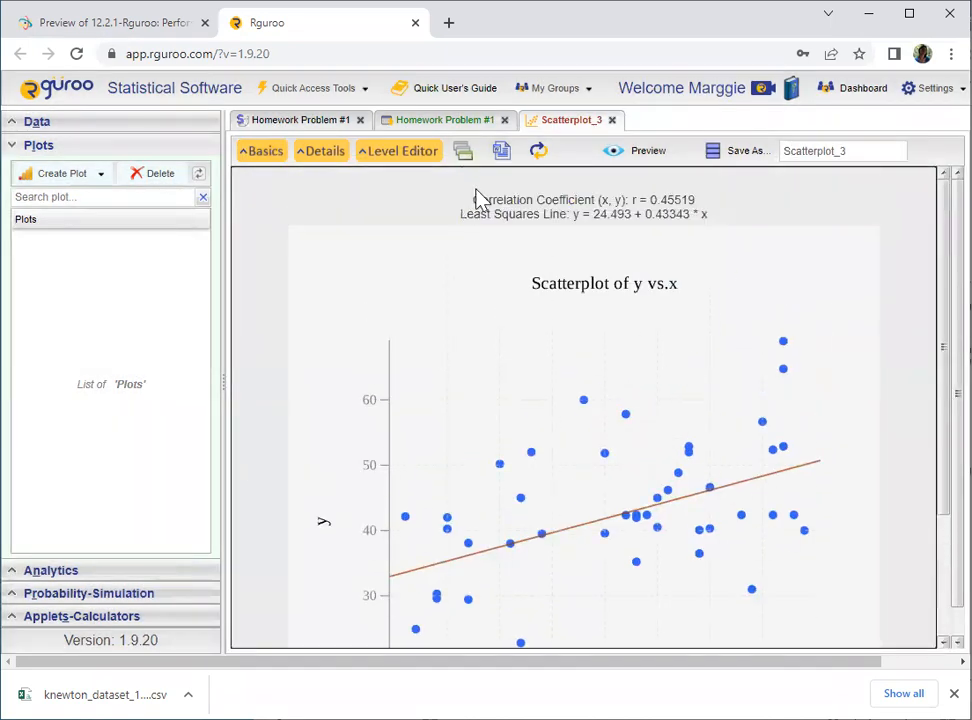
# - Select the intercept and slope values in the least-squares equation above the plot
pyautogui.moveTo(477, 206); pyautogui.dragTo(715, 228)
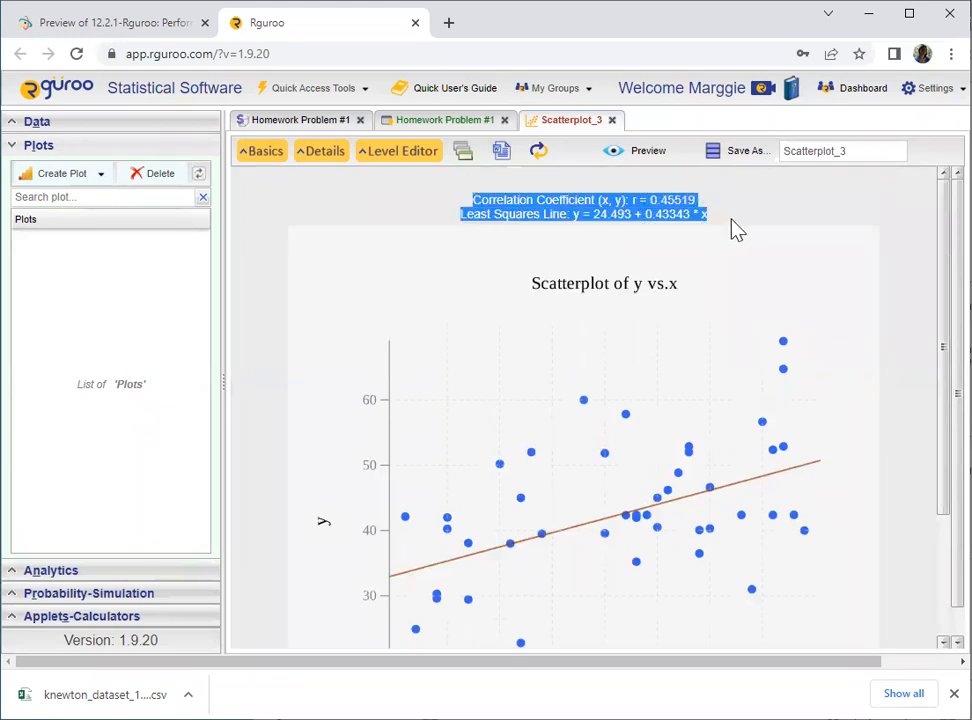
pyautogui.click(735, 230)
pyautogui.moveTo(573, 214); pyautogui.dragTo(714, 223)
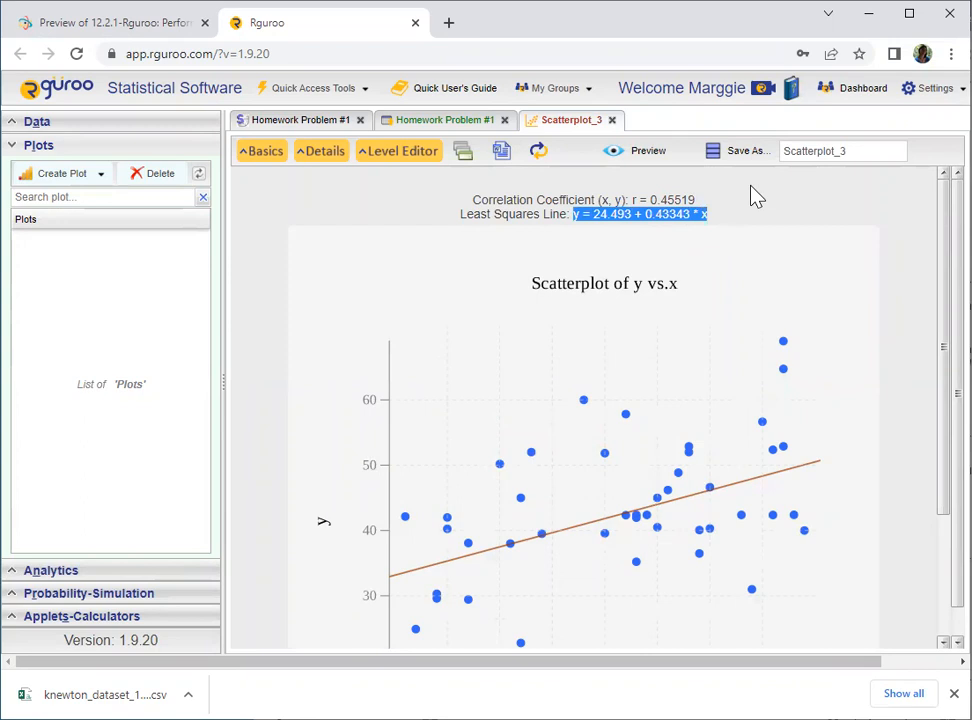
pyautogui.click(612, 222)
pyautogui.moveTo(595, 213); pyautogui.dragTo(630, 216)
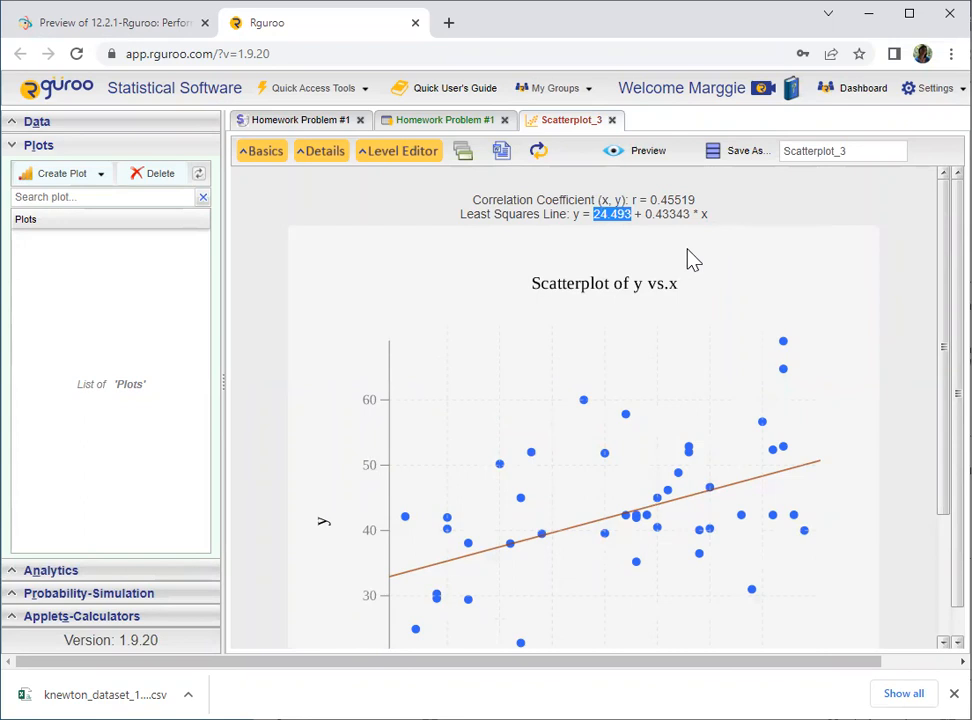
pyautogui.moveTo(645, 216); pyautogui.dragTo(688, 216)
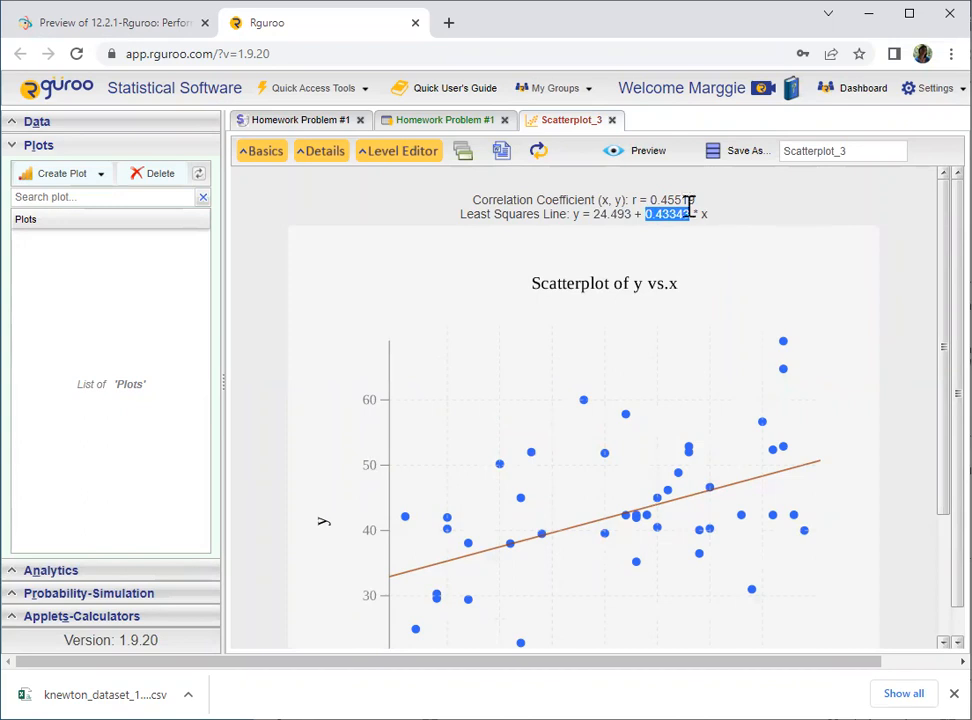
pyautogui.click(113, 22)
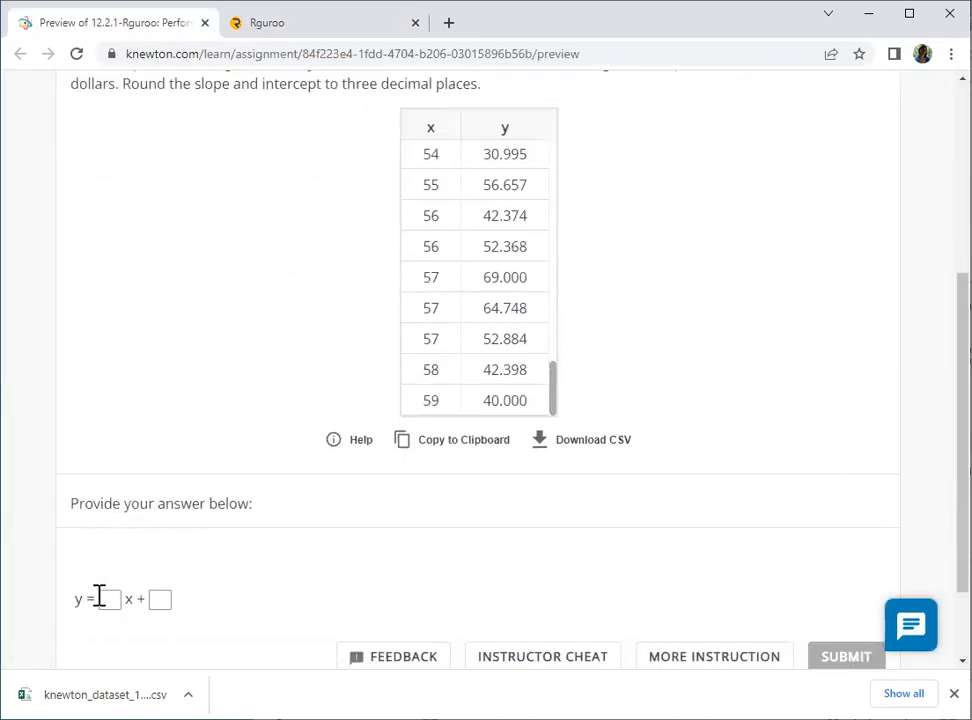
pyautogui.click(109, 600)
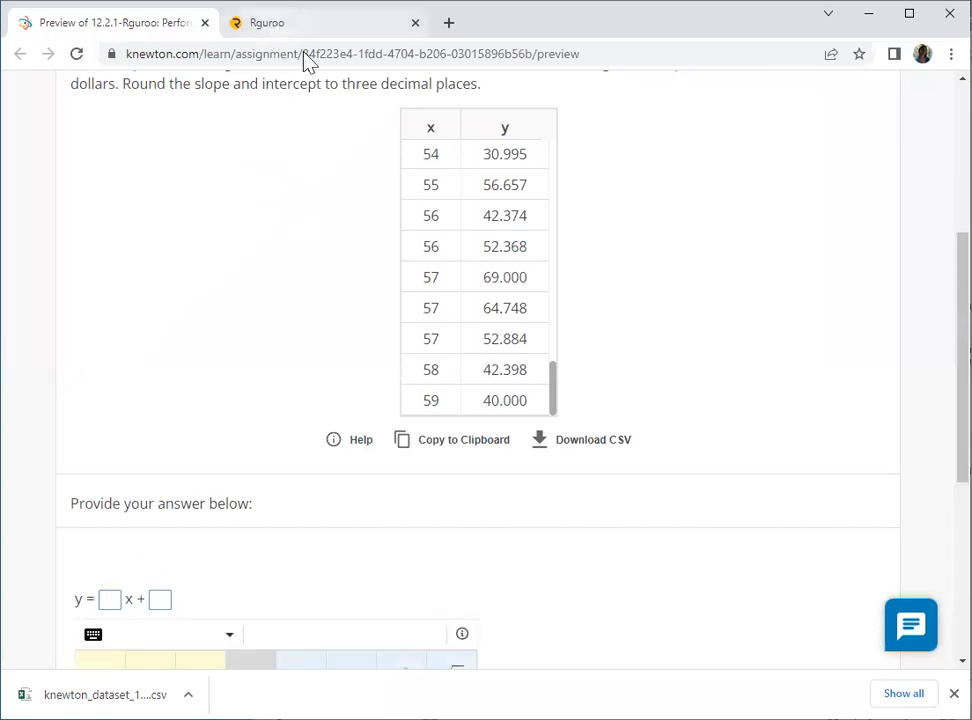
pyautogui.click(302, 24)
pyautogui.click(706, 227)
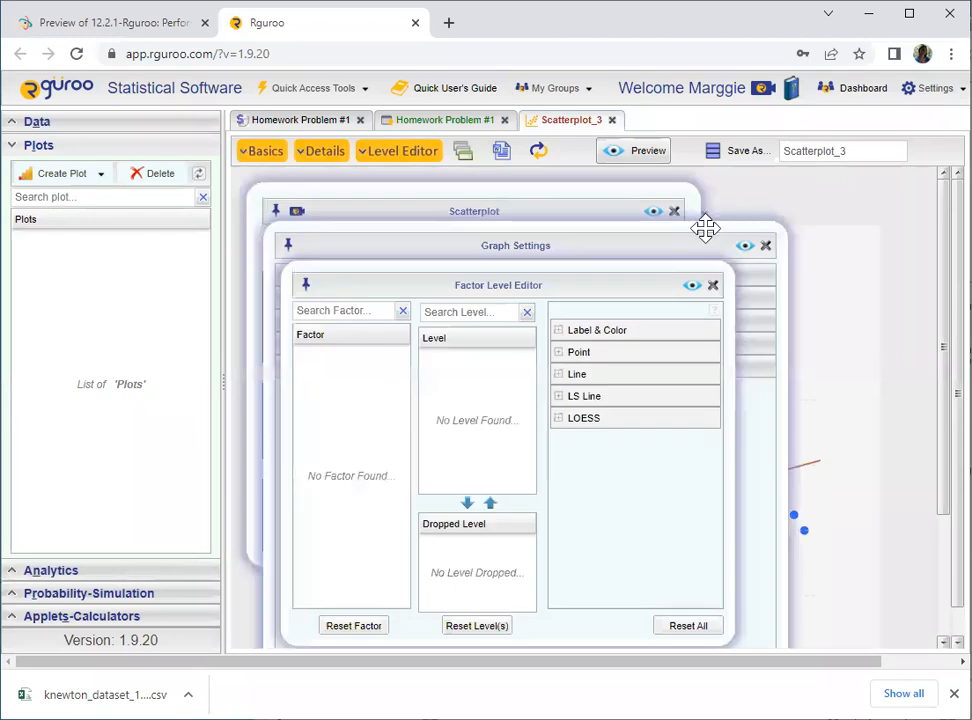
pyautogui.click(713, 286)
pyautogui.click(765, 246)
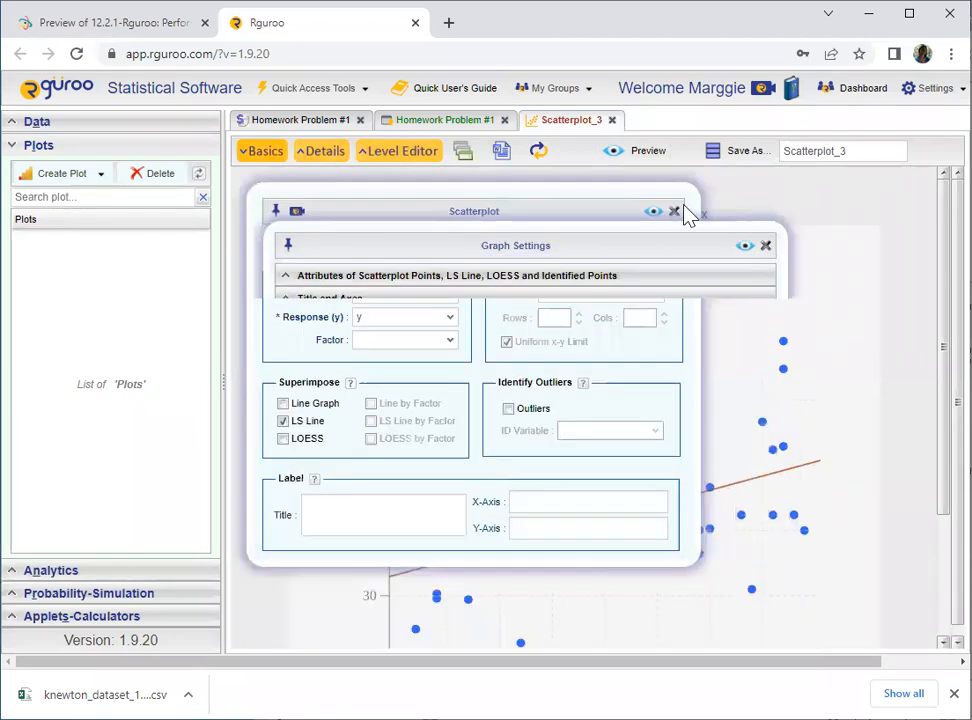
pyautogui.click(675, 211)
# - Copy the slope 0.43343 from the least-squares equation and paste it into the assignment's slope box
pyautogui.moveTo(645, 213); pyautogui.dragTo(686, 215)
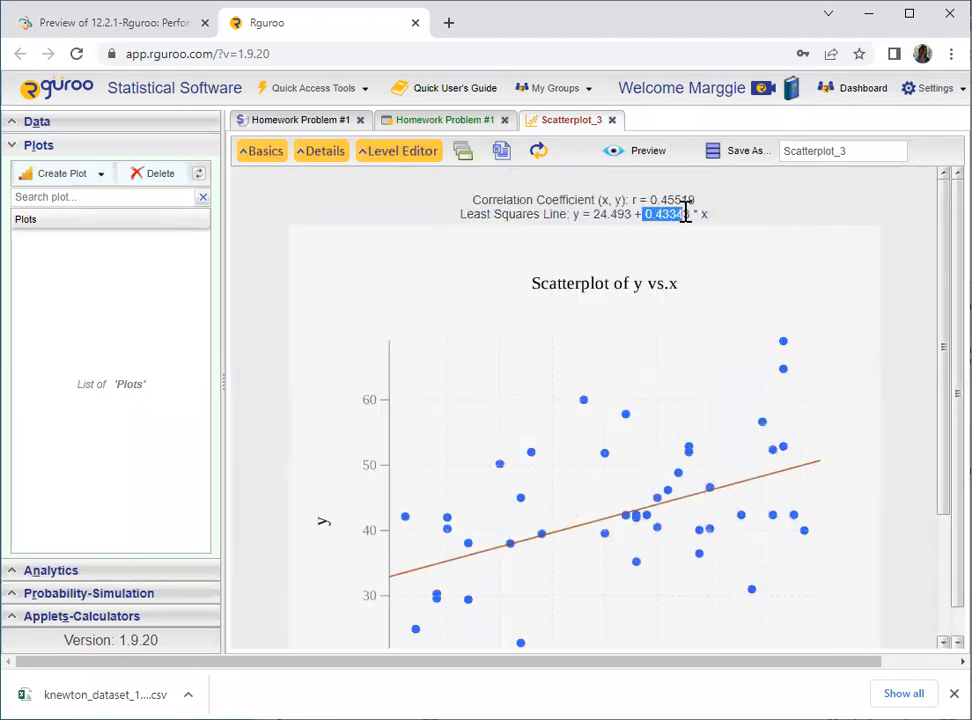
pyautogui.rightClick(688, 214)
pyautogui.click(702, 224)
pyautogui.click(163, 24)
pyautogui.rightClick(109, 598)
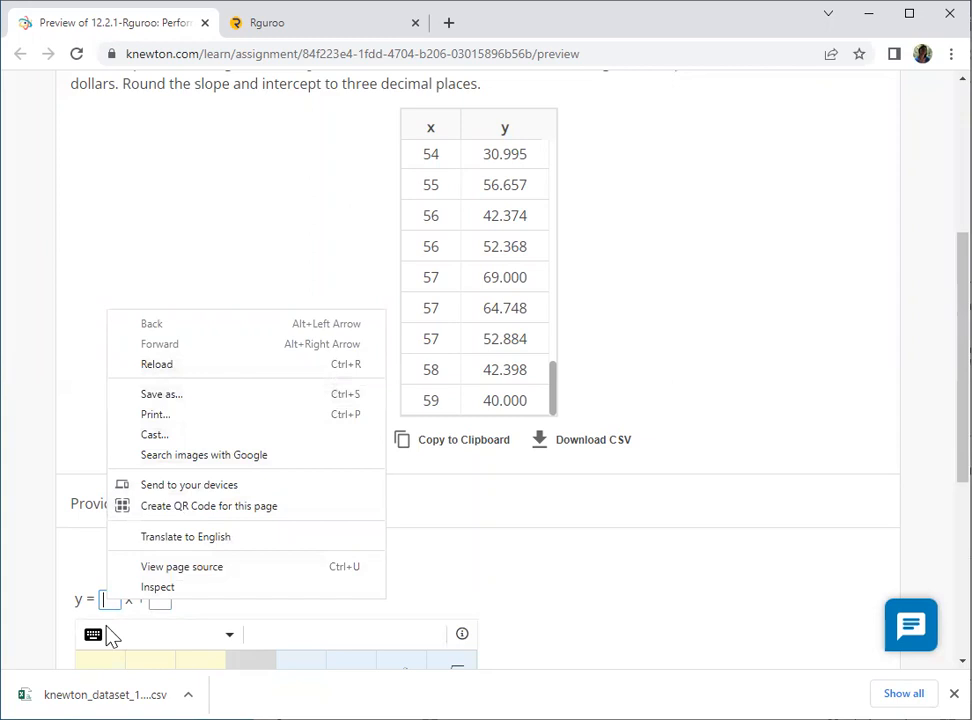
pyautogui.click(106, 600)
pyautogui.hotkey('ctrl', 'v')
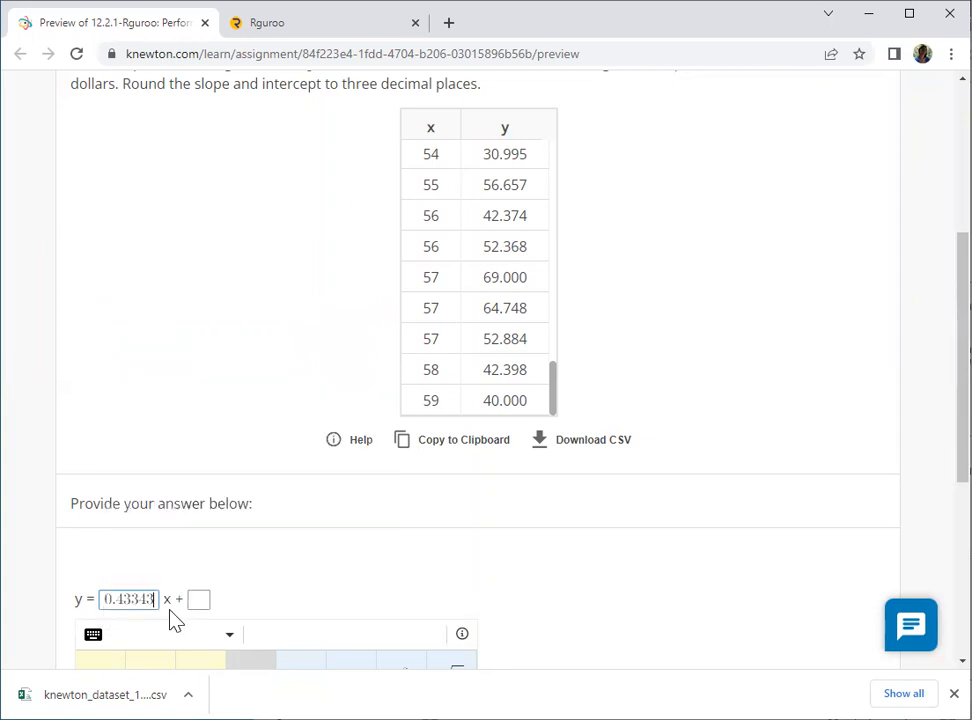
# - Check the question's rounding instruction and trim the slope entry to 0.433
pyautogui.scroll(1, 425, 365)
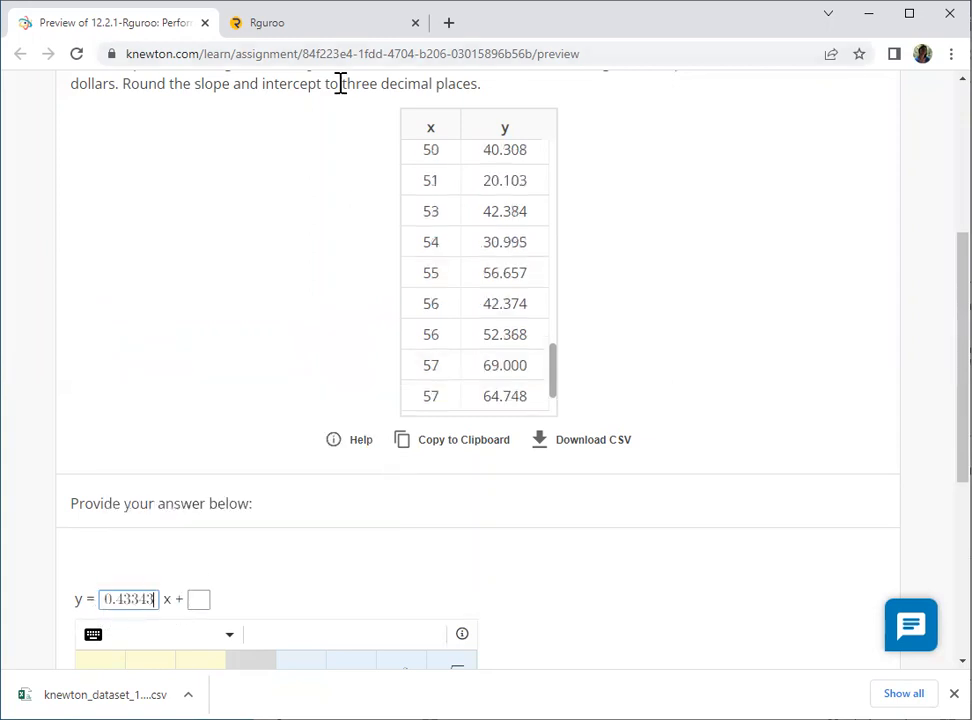
pyautogui.moveTo(345, 83); pyautogui.dragTo(375, 115)
pyautogui.click(350, 252)
pyautogui.moveTo(344, 221); pyautogui.dragTo(471, 225)
pyautogui.scroll(-1, 265, 627)
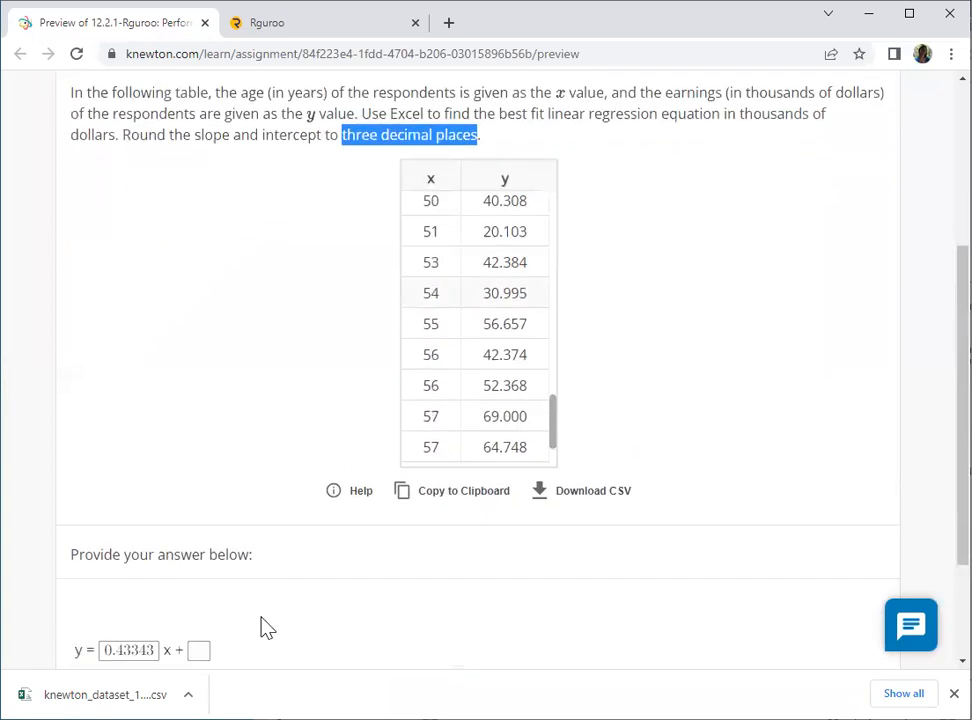
pyautogui.click(127, 652)
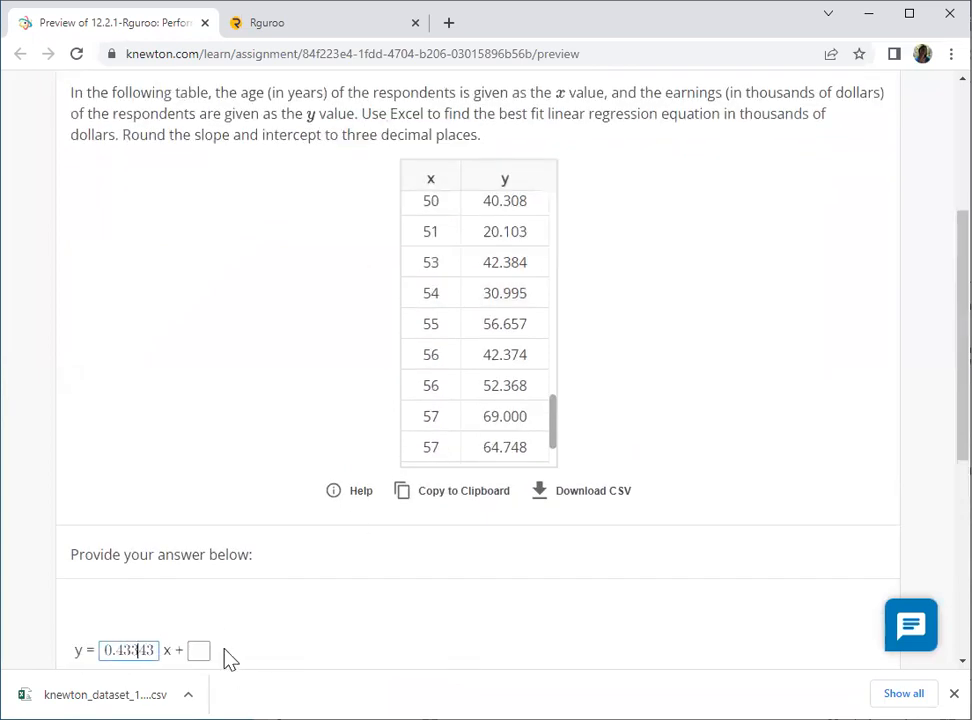
pyautogui.press('BackSpace')
pyautogui.press('BackSpace')
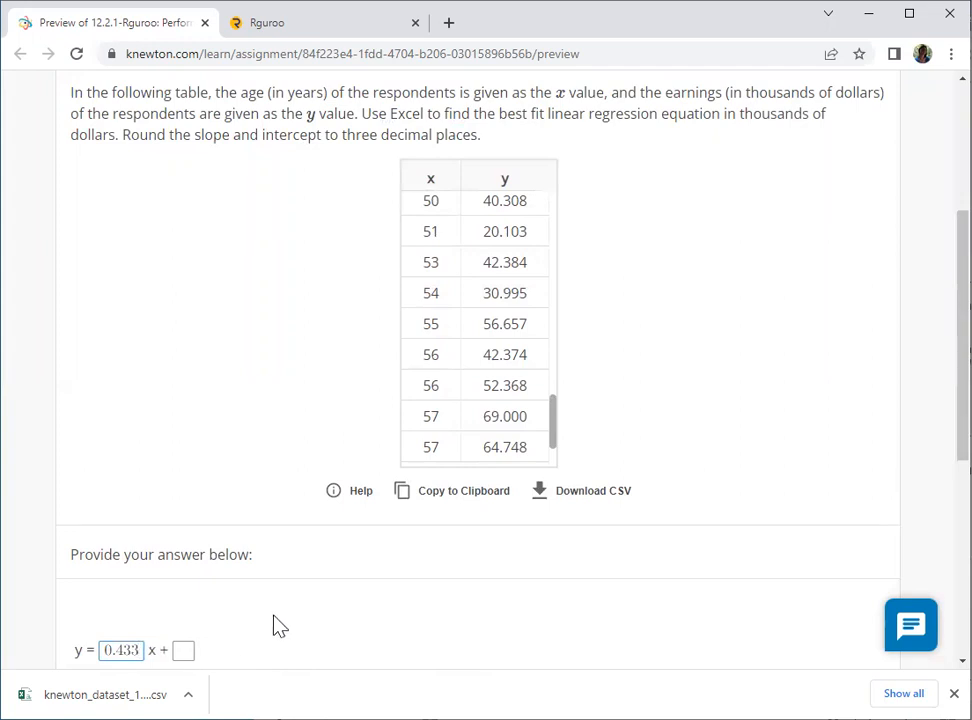
# - Copy the intercept 24.493 from the least-squares equation and paste it into the assignment's intercept box
pyautogui.click(265, 24)
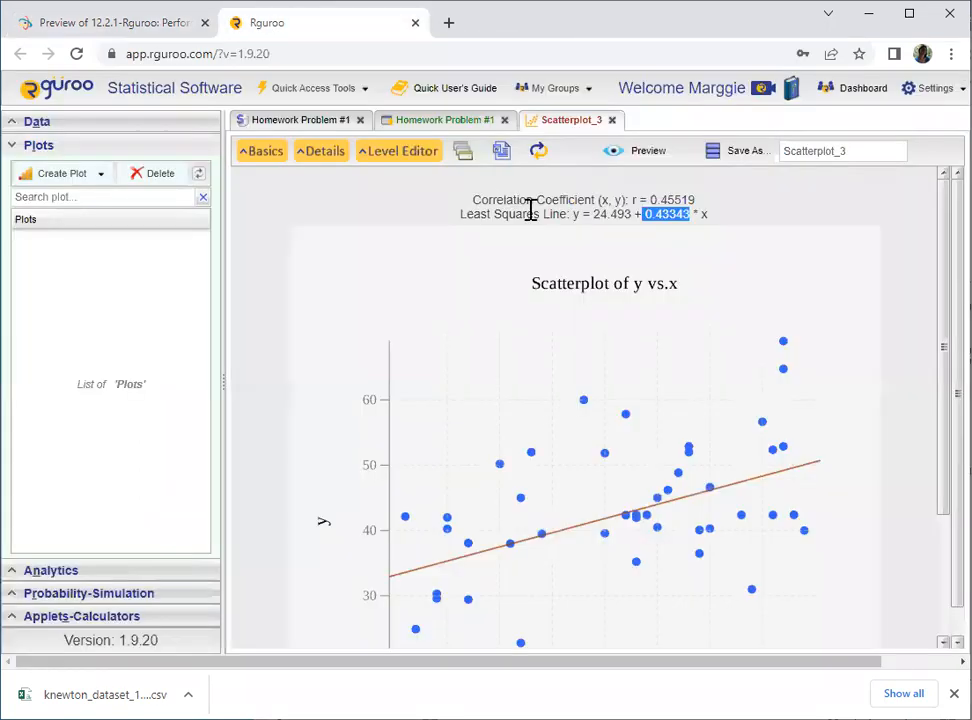
pyautogui.moveTo(595, 215); pyautogui.dragTo(628, 215)
pyautogui.rightClick(623, 215)
pyautogui.click(645, 227)
pyautogui.click(115, 22)
pyautogui.click(190, 651)
pyautogui.hotkey('ctrl', 'v')
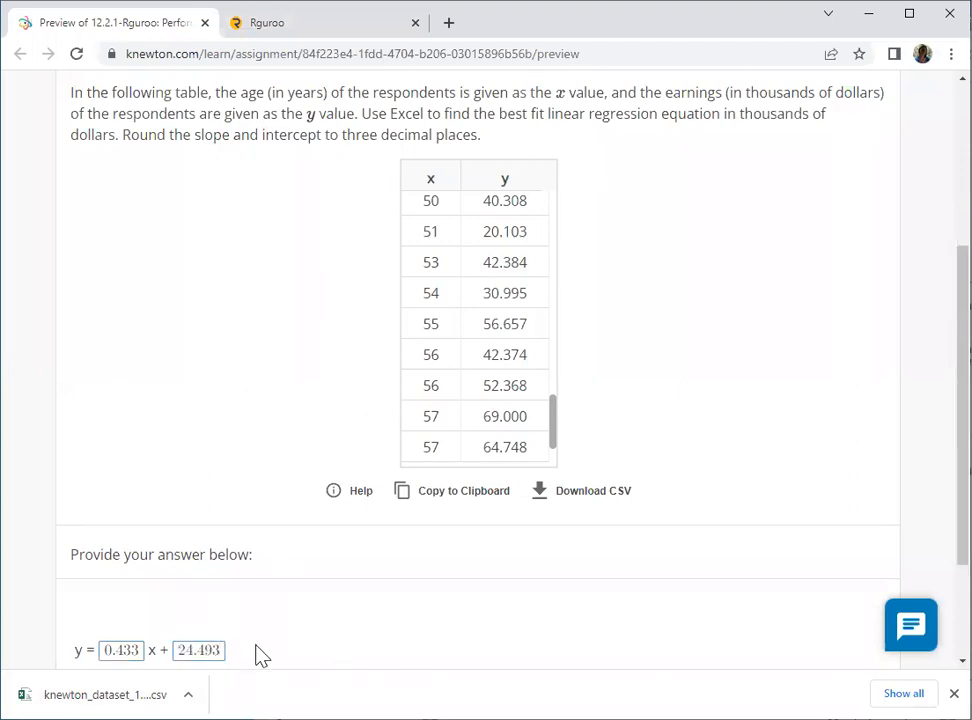
# - Submit the answer y = 0.433x + 24.493
pyautogui.scroll(-1, 262, 640)
pyautogui.scroll(1, 185, 530)
pyautogui.scroll(-1, 160, 540)
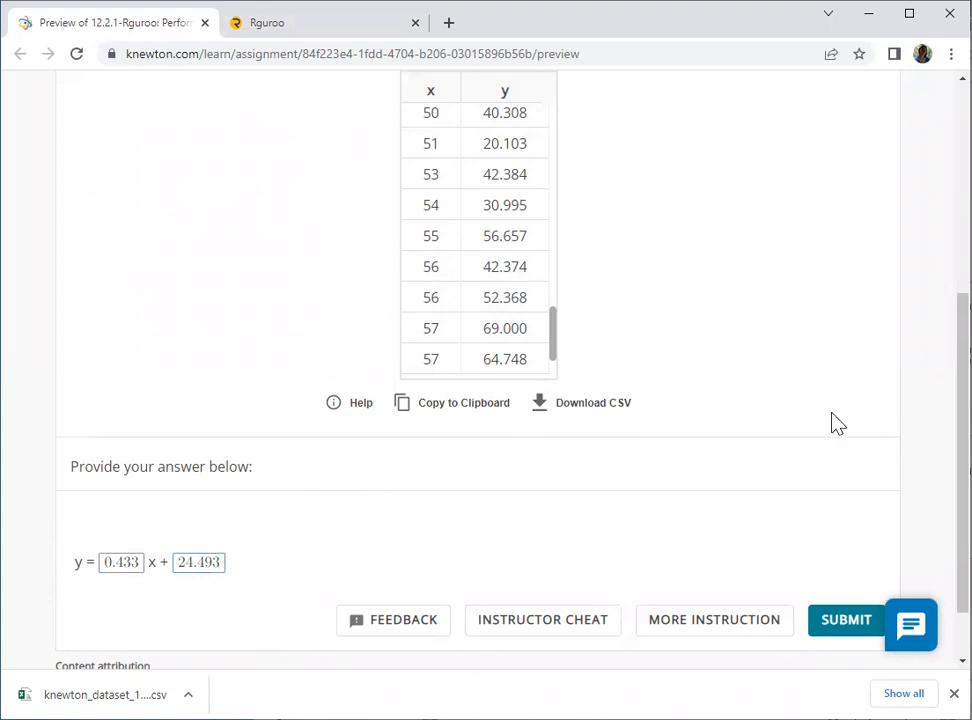
pyautogui.scroll(1, 835, 423)
pyautogui.scroll(-2, 830, 460)
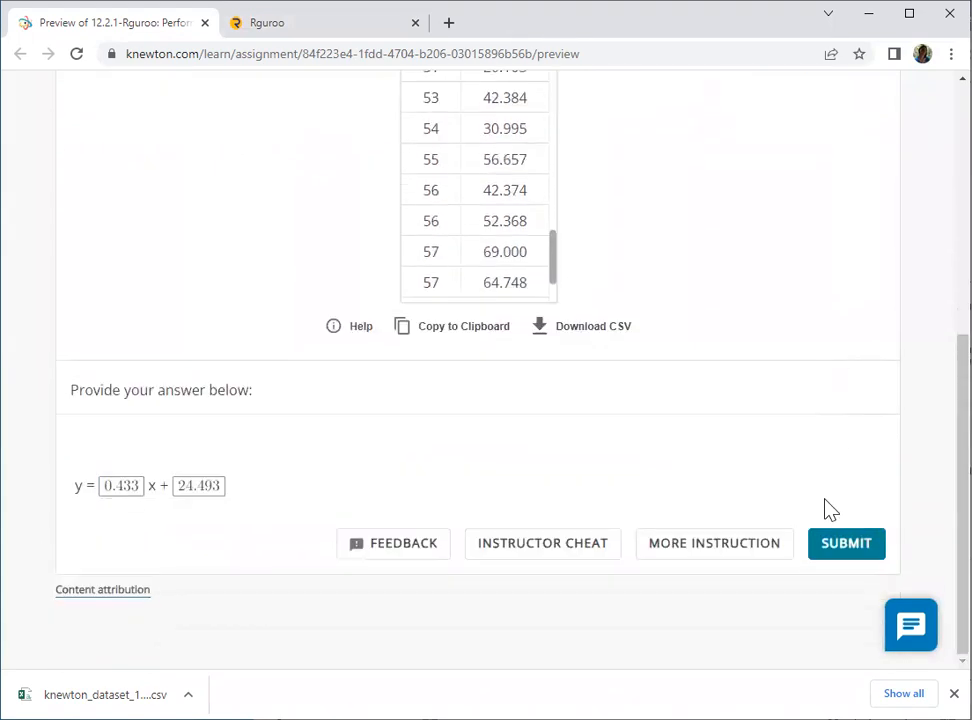
pyautogui.click(856, 553)
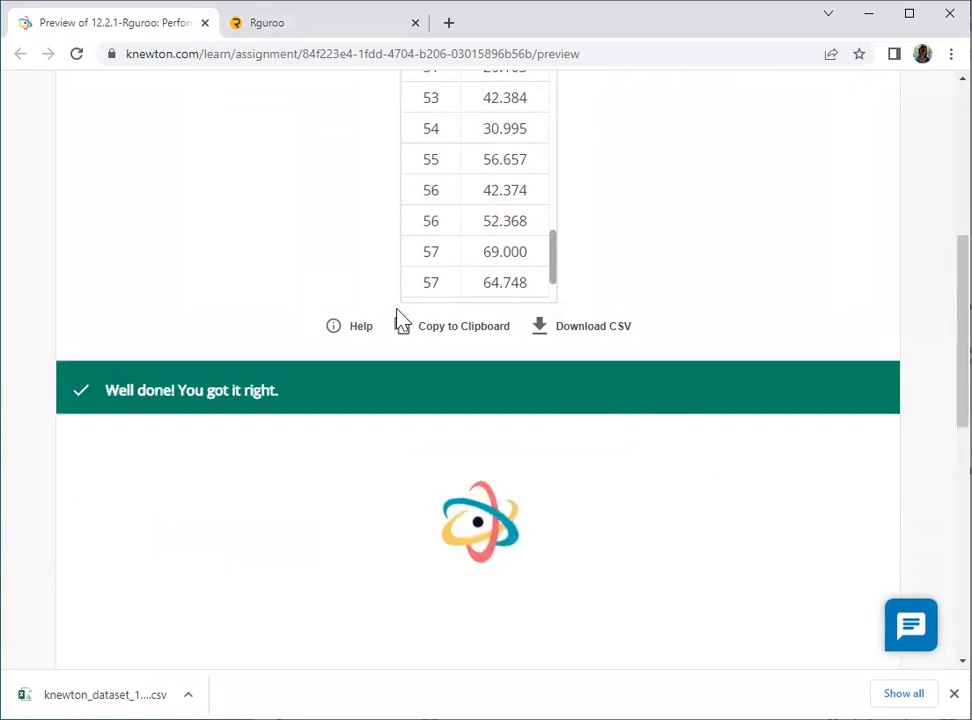
# - Scroll through the answer explanation and the next question's data table
pyautogui.scroll(4, 400, 325)
pyautogui.scroll(1, 397, 325)
pyautogui.scroll(-9, 397, 325)
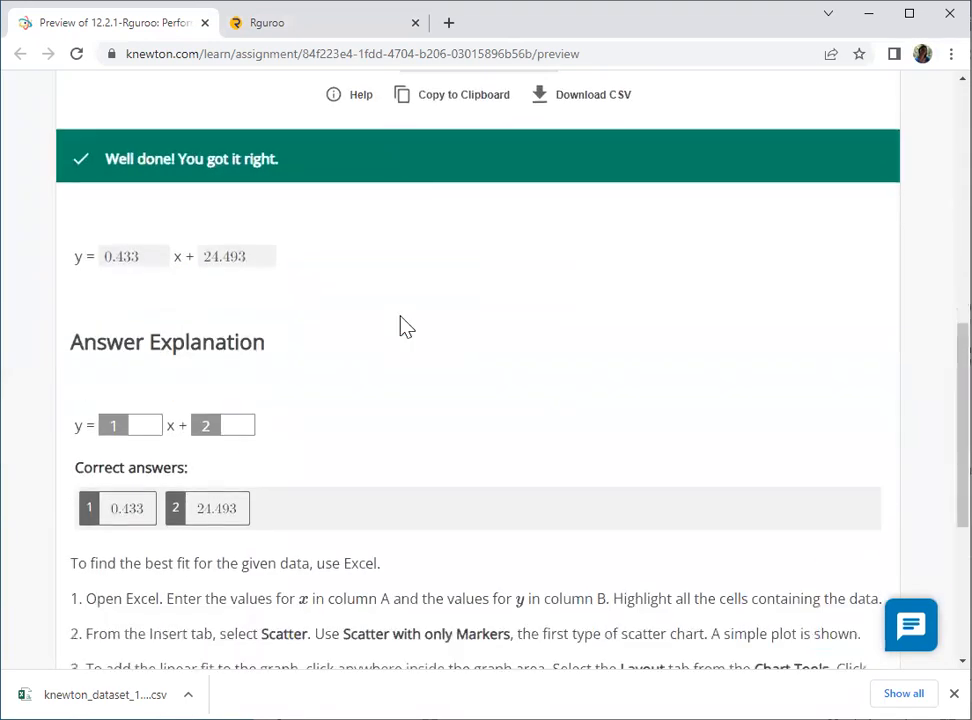
pyautogui.scroll(-3, 879, 614)
pyautogui.scroll(2, 818, 631)
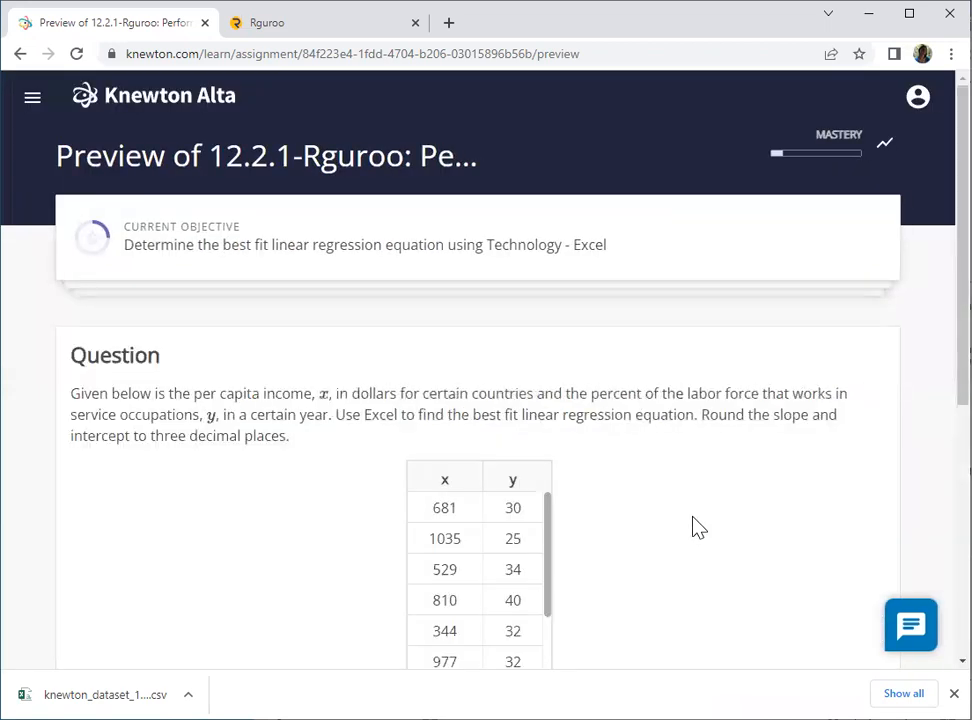
pyautogui.scroll(-1, 692, 515)
pyautogui.scroll(-4, 697, 523)
pyautogui.scroll(3, 692, 515)
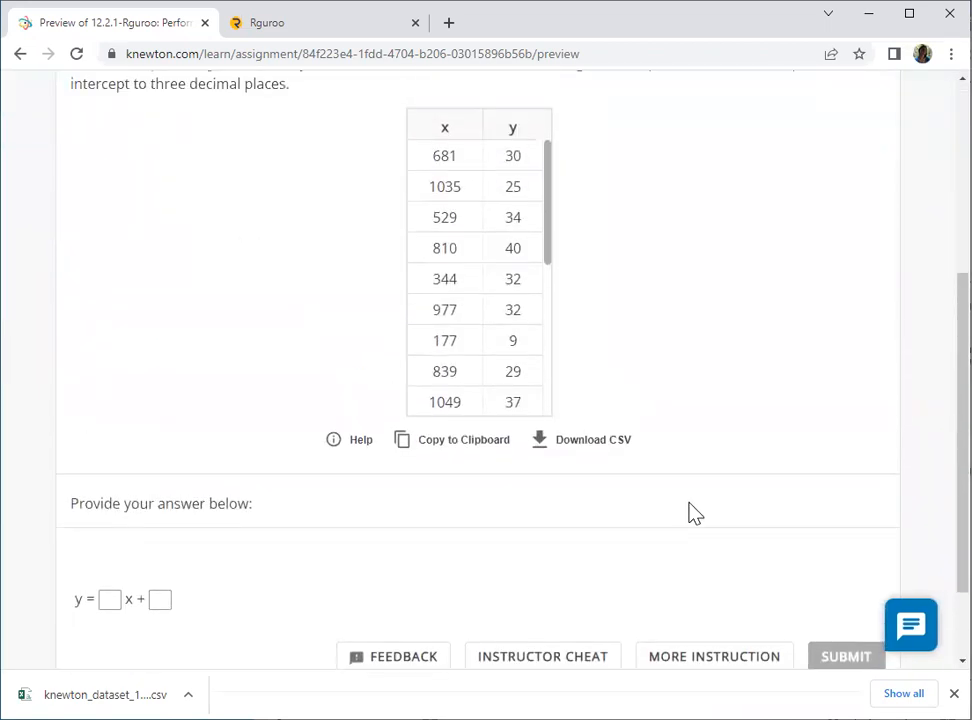
# - Download the new question's income-versus-service-occupation data as a CSV file
pyautogui.scroll(-1, 616, 480)
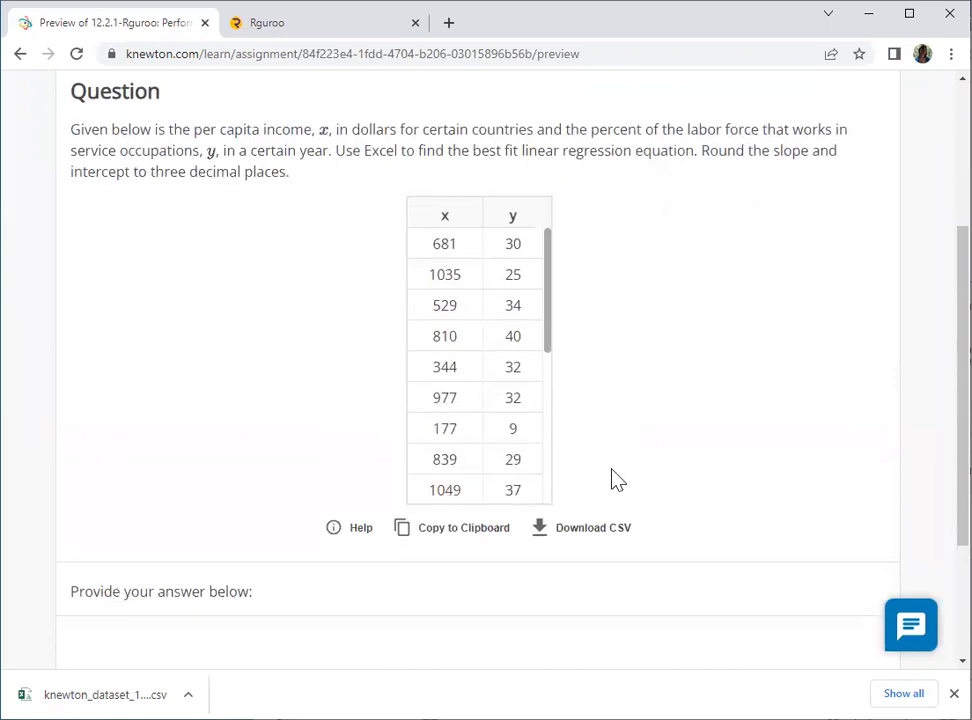
pyautogui.click(583, 537)
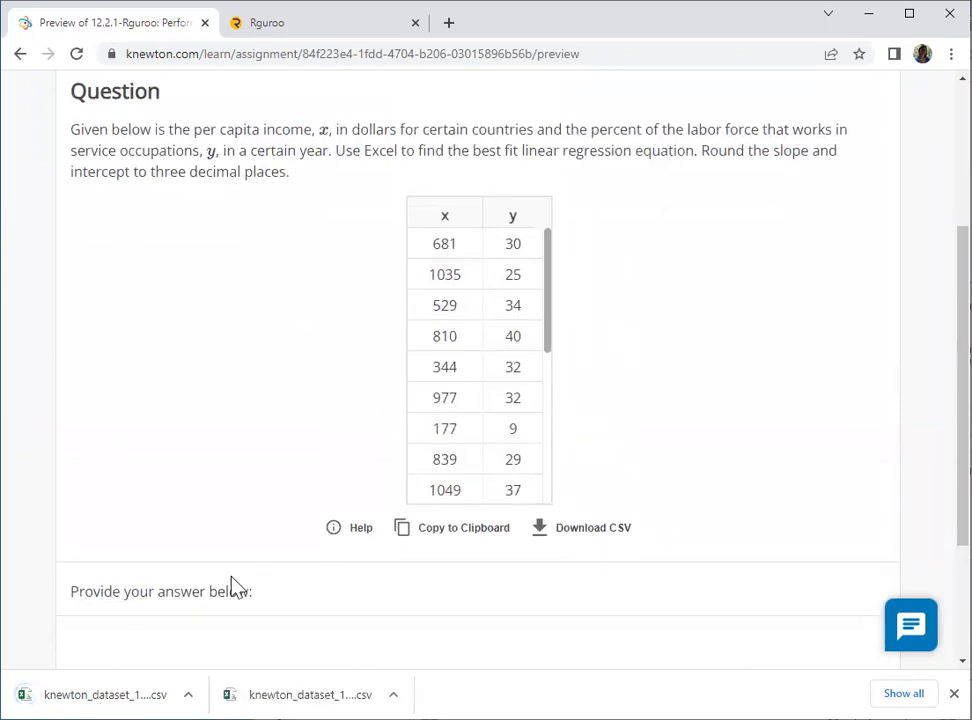
# - Import the downloaded CSV file into Rguroo as a dataset named Homework Problem #2
pyautogui.click(268, 24)
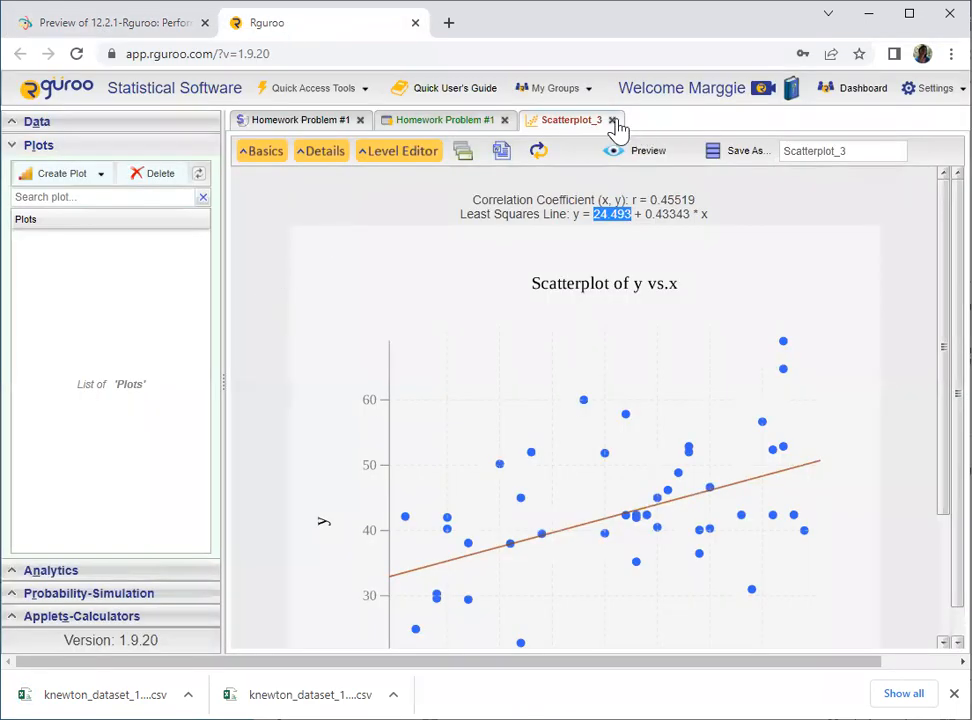
pyautogui.click(15, 124)
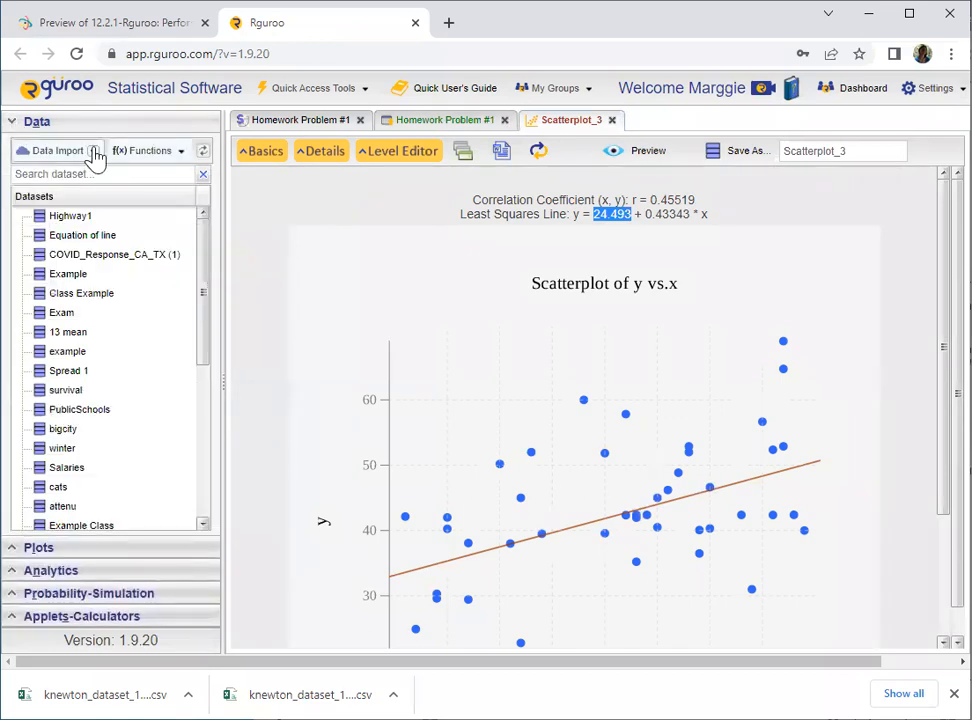
pyautogui.click(93, 153)
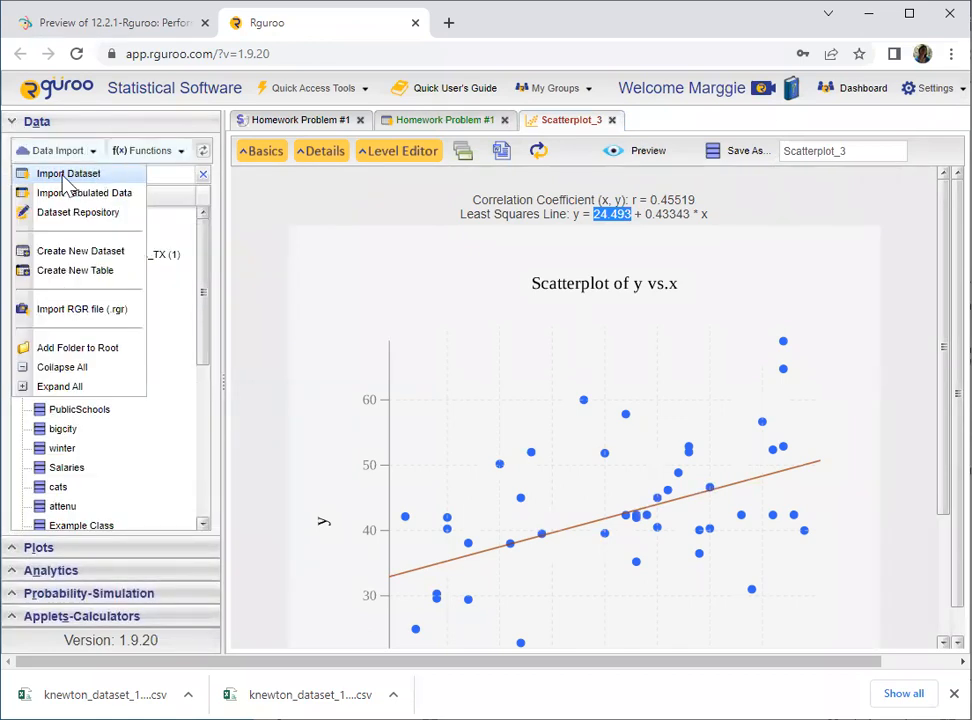
pyautogui.click(68, 176)
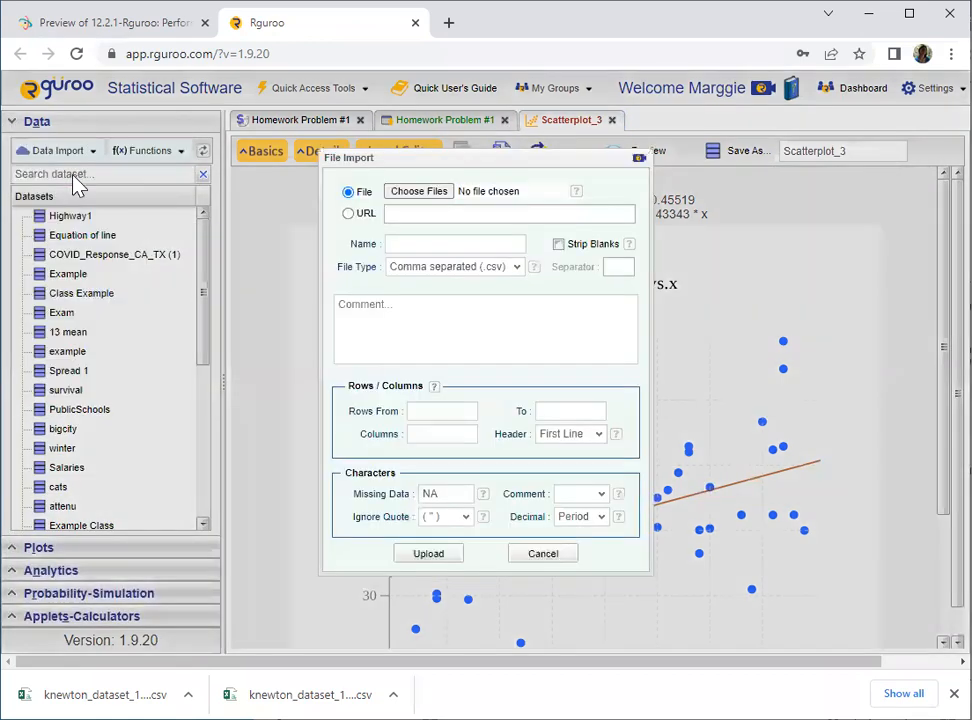
pyautogui.click(420, 195)
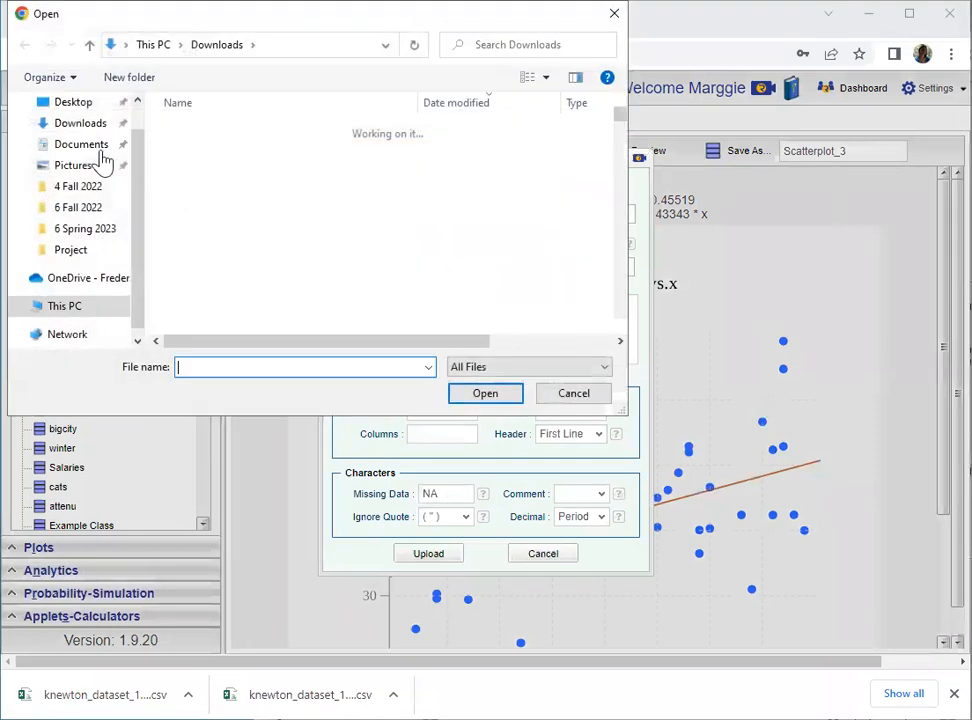
pyautogui.click(258, 153)
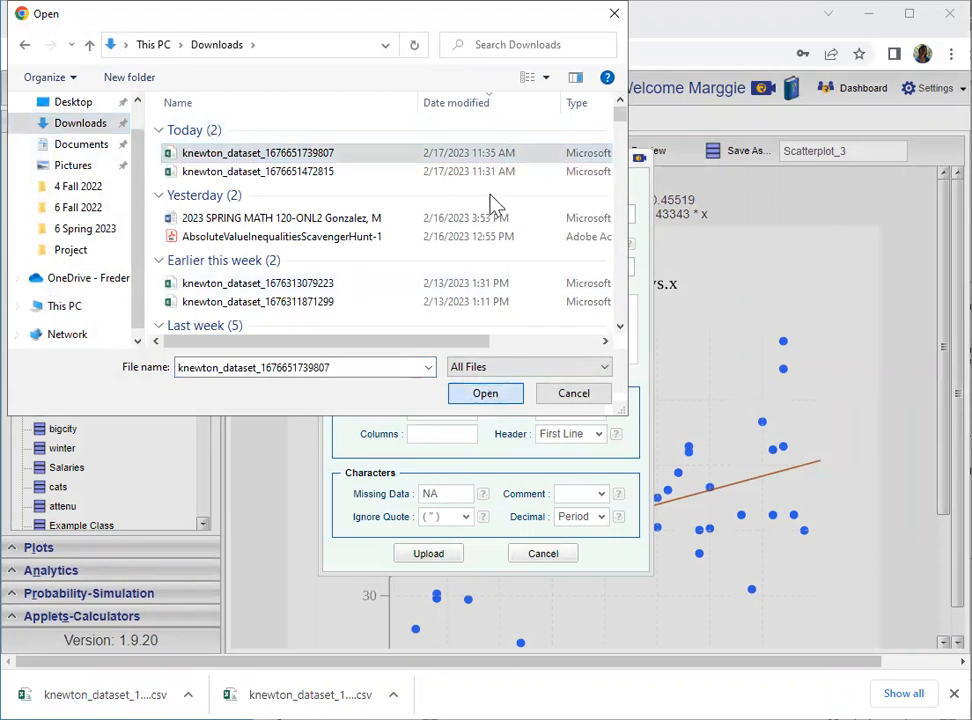
pyautogui.press('Return')
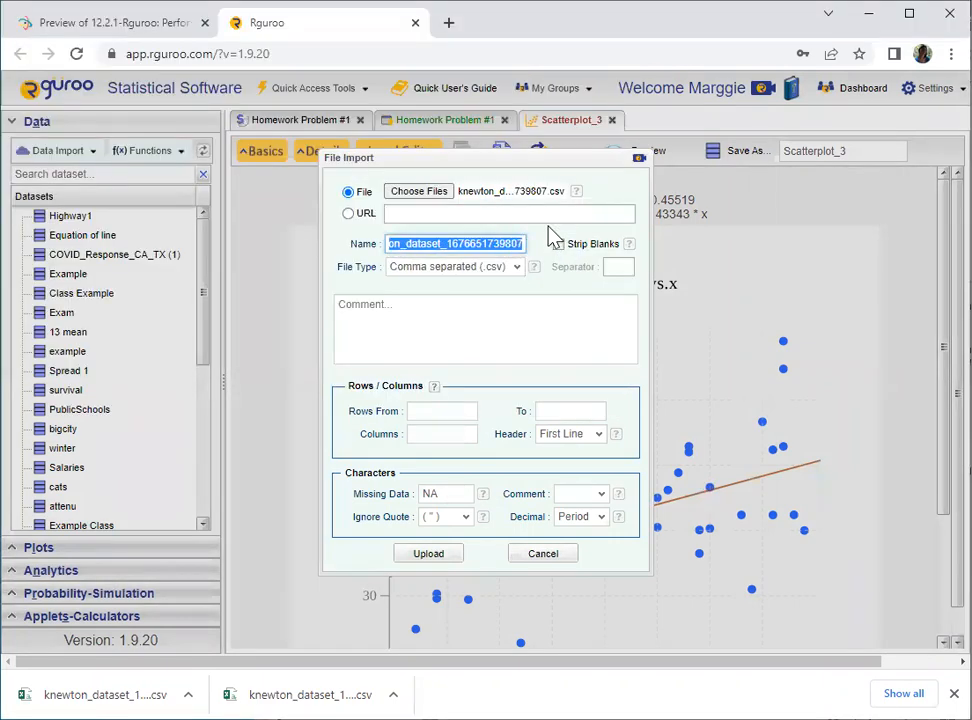
pyautogui.press('BackSpace')
pyautogui.write('Homework Problem #2')
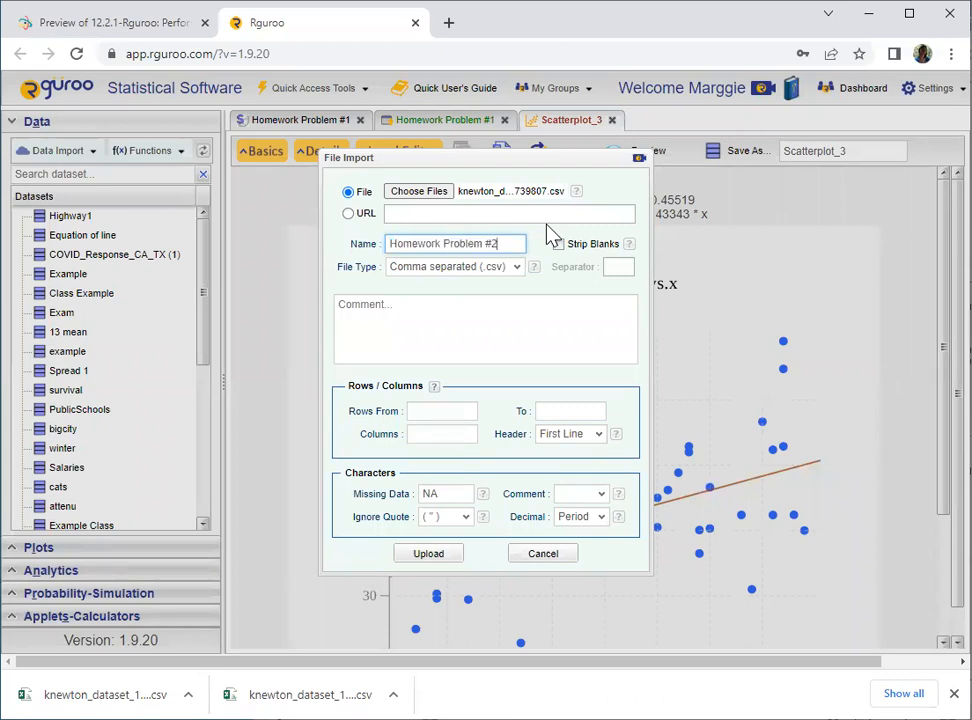
pyautogui.click(428, 555)
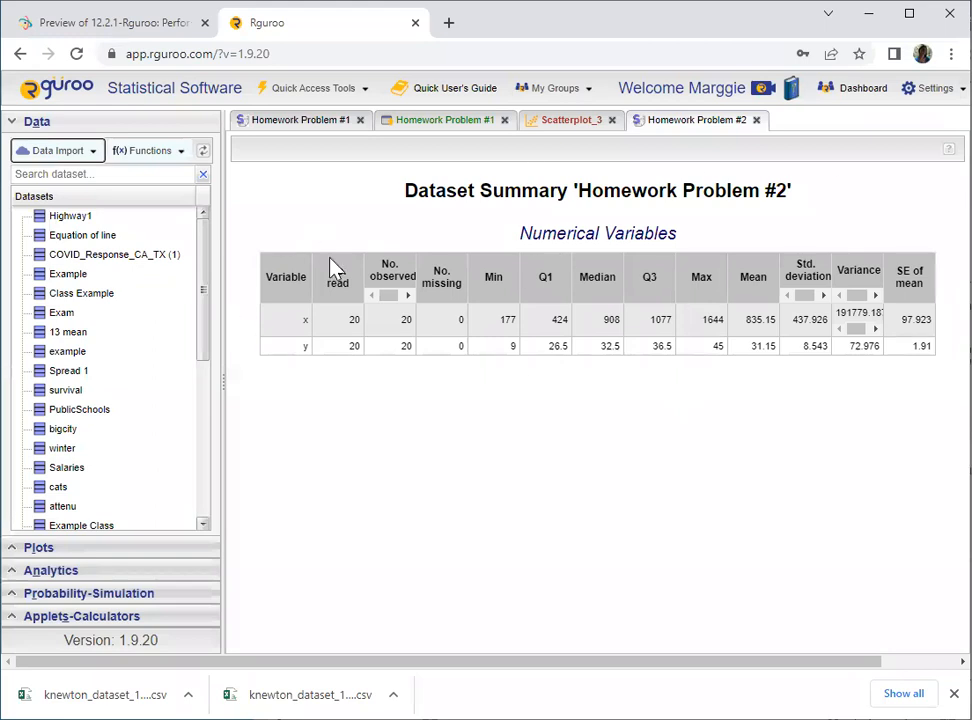
# - Create a scatterplot of the Homework Problem #2 dataset with x as predictor and y as response
pyautogui.scroll(-10, 130, 343)
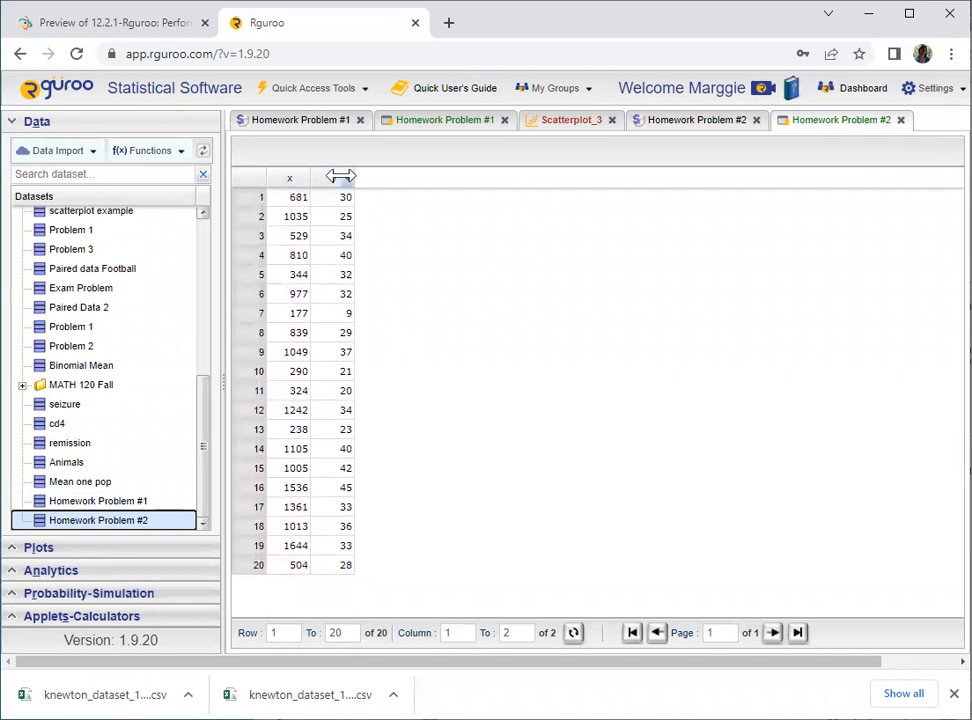
pyautogui.click(10, 121)
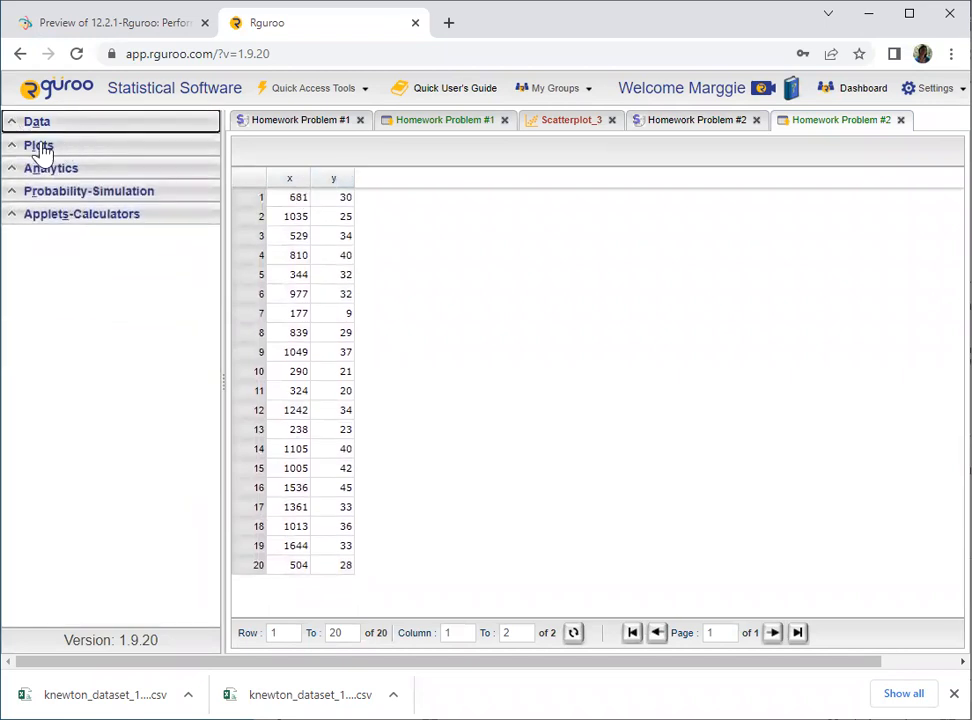
pyautogui.click(17, 147)
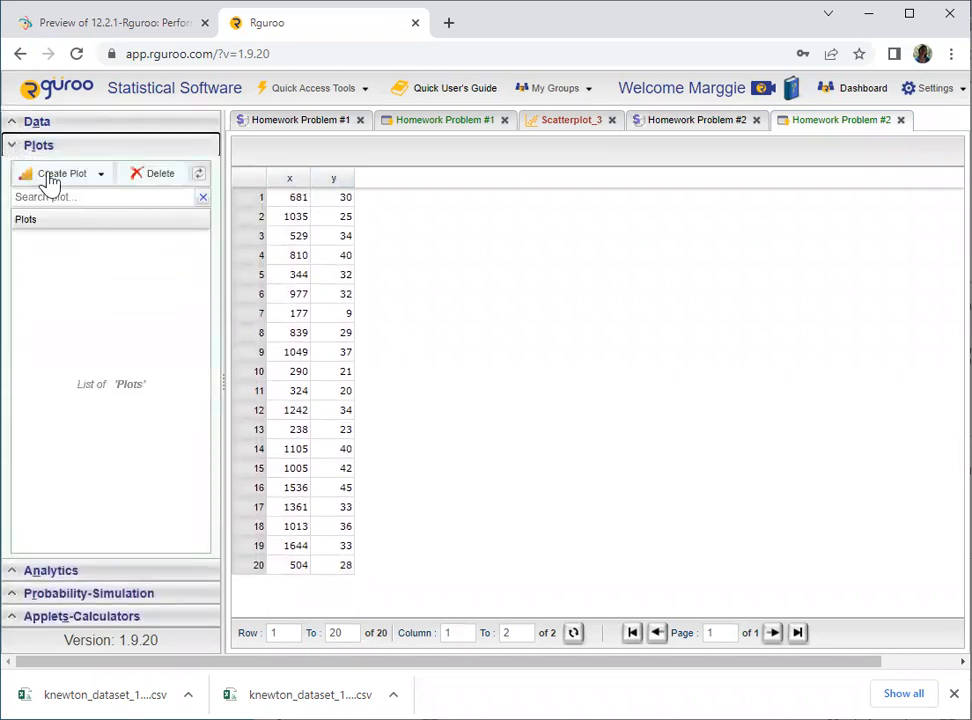
pyautogui.click(101, 178)
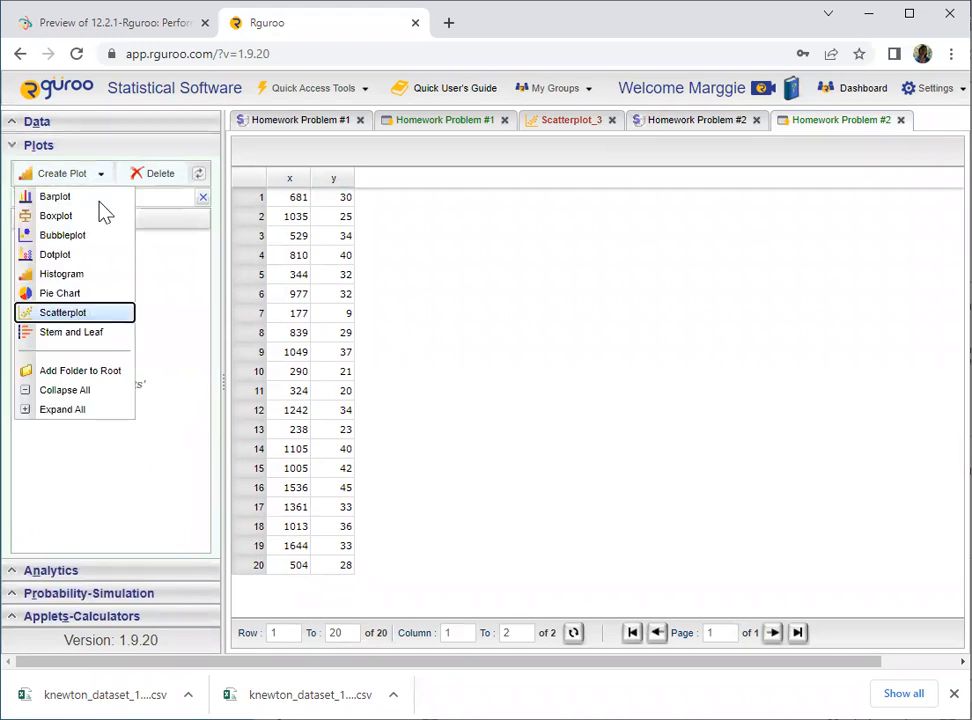
pyautogui.click(66, 314)
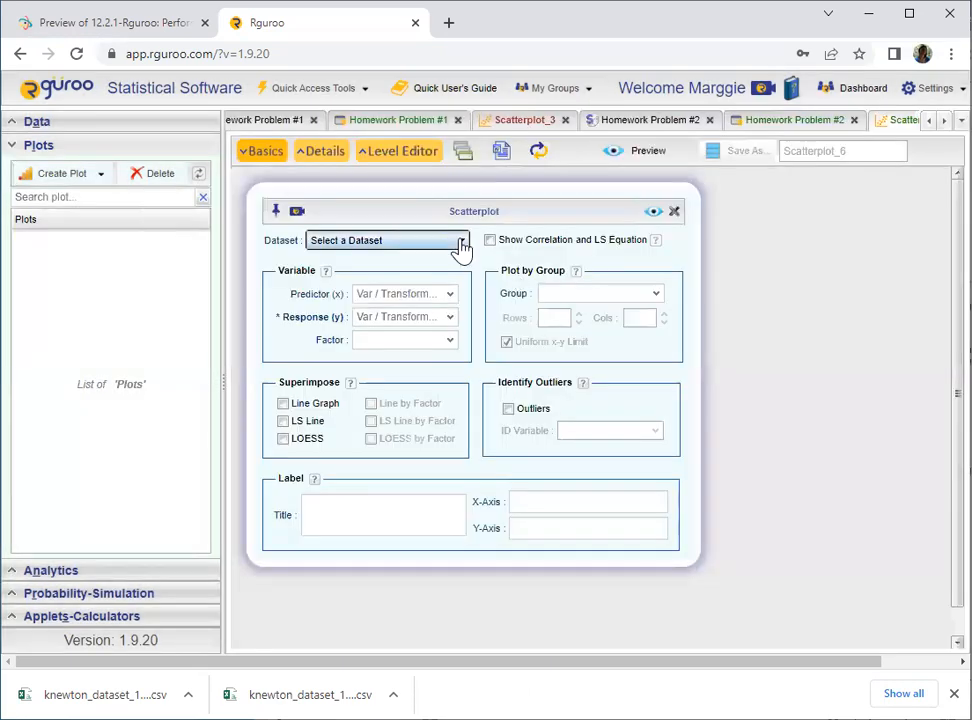
pyautogui.click(462, 243)
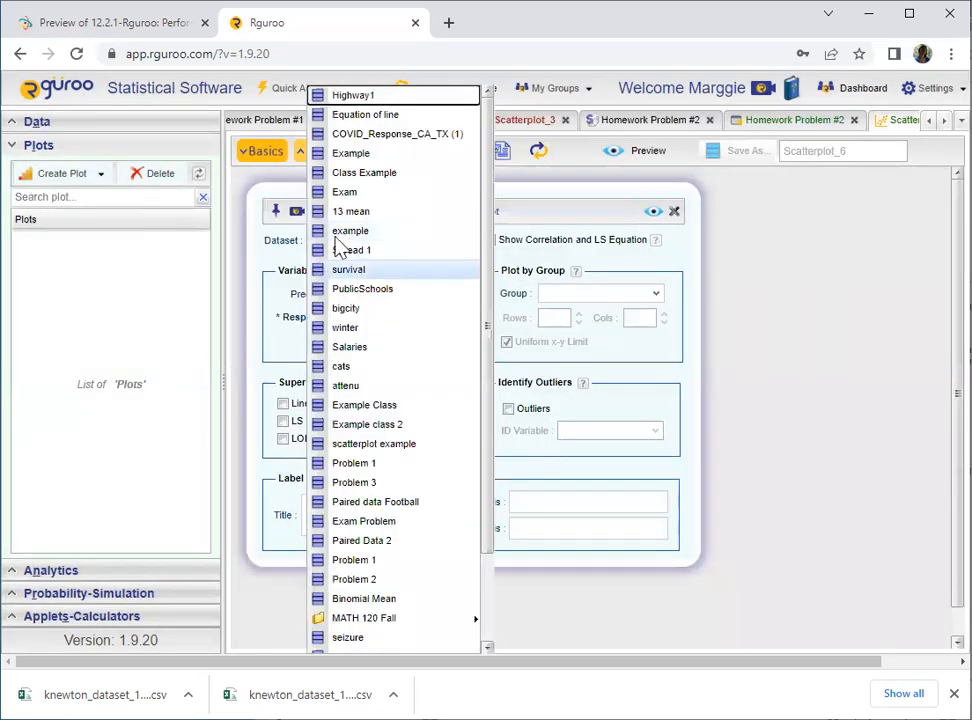
pyautogui.scroll(-2, 378, 600)
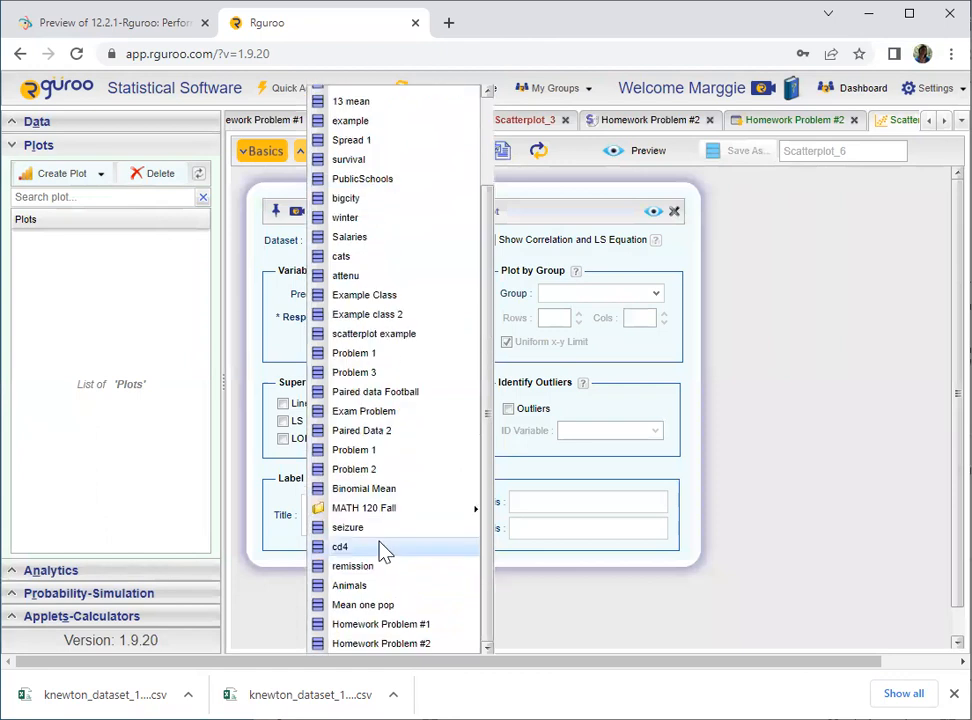
pyautogui.click(372, 645)
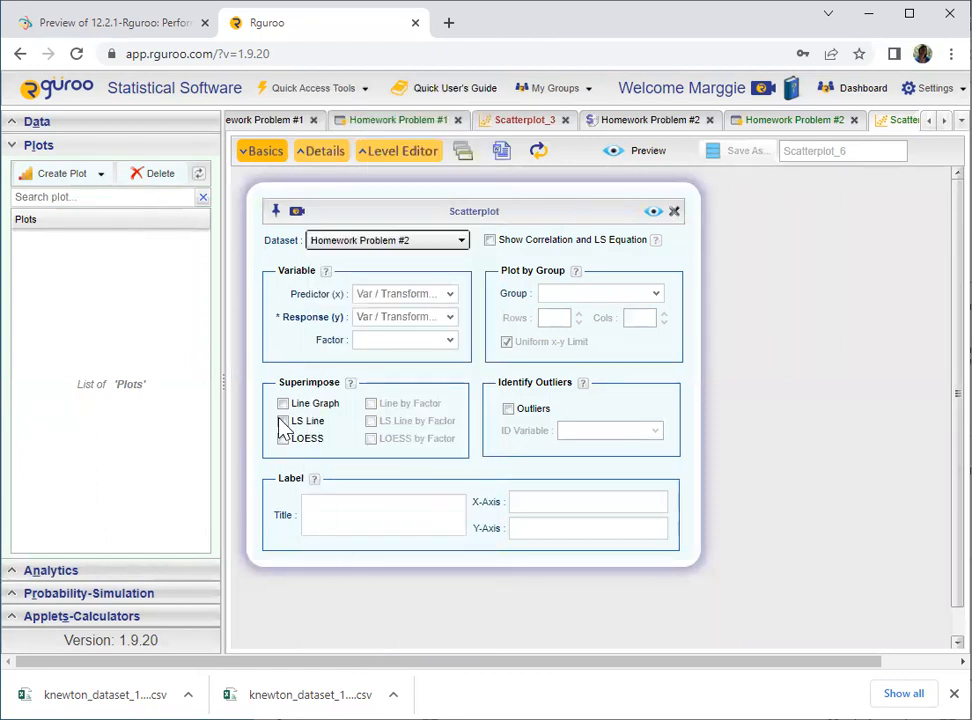
pyautogui.click(453, 303)
pyautogui.click(373, 323)
pyautogui.click(451, 320)
pyautogui.click(376, 354)
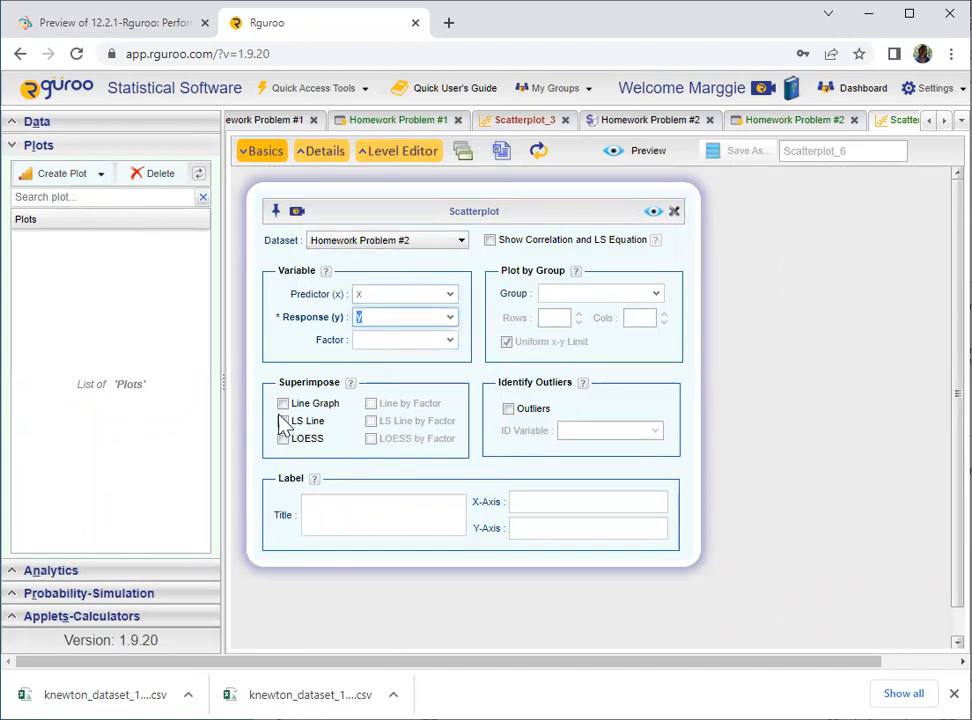
# - Superimpose the LS line, turn on the correlation and LS equation display, and preview the scatterplot
pyautogui.click(283, 421)
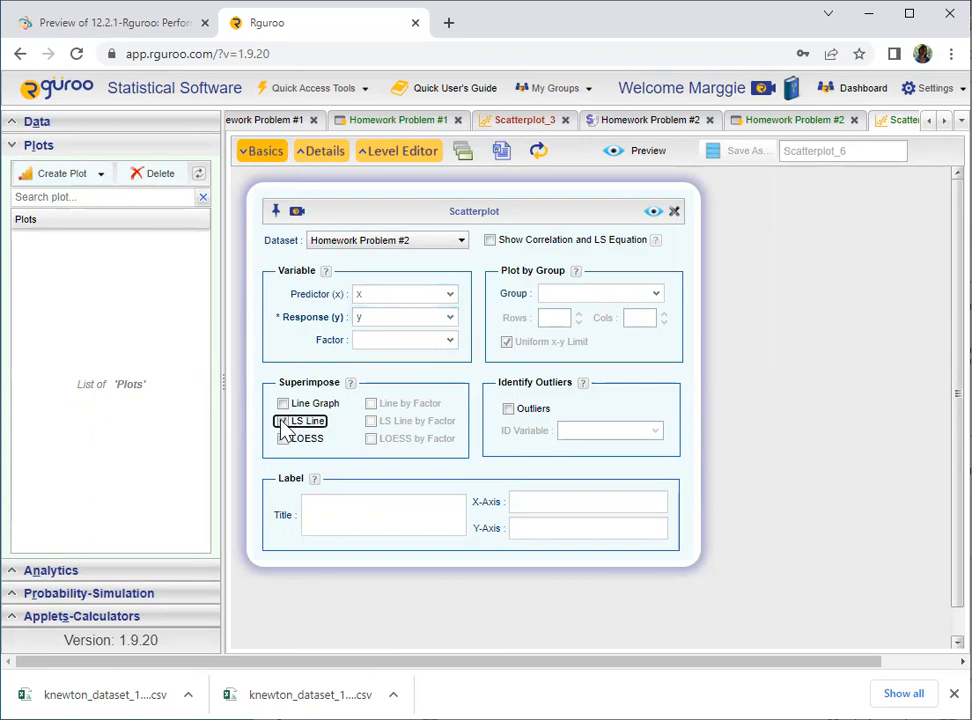
pyautogui.click(489, 242)
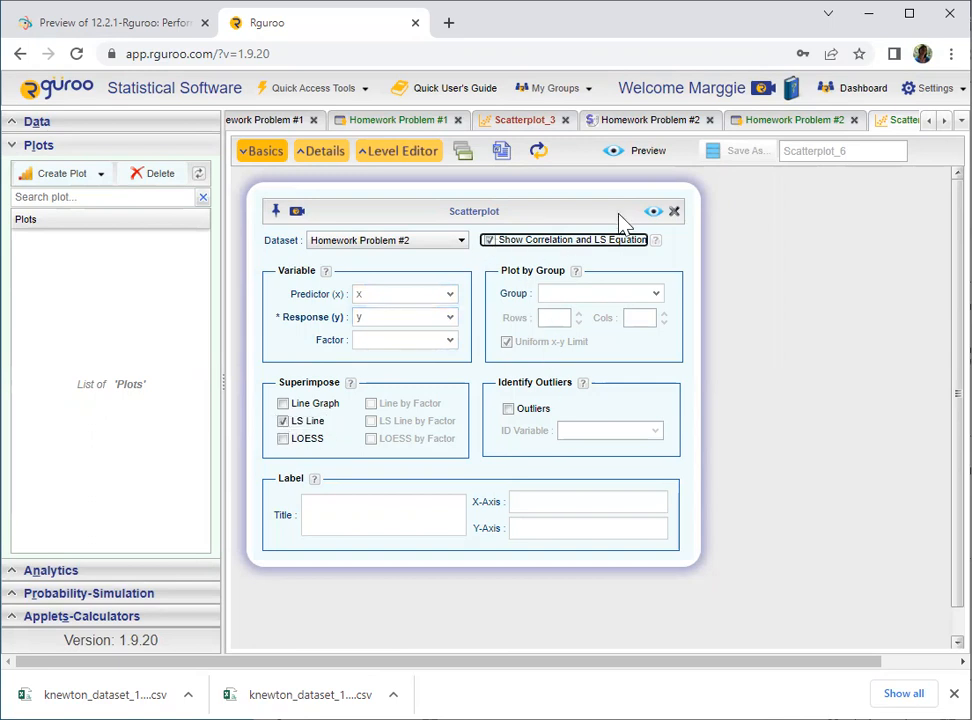
pyautogui.click(651, 213)
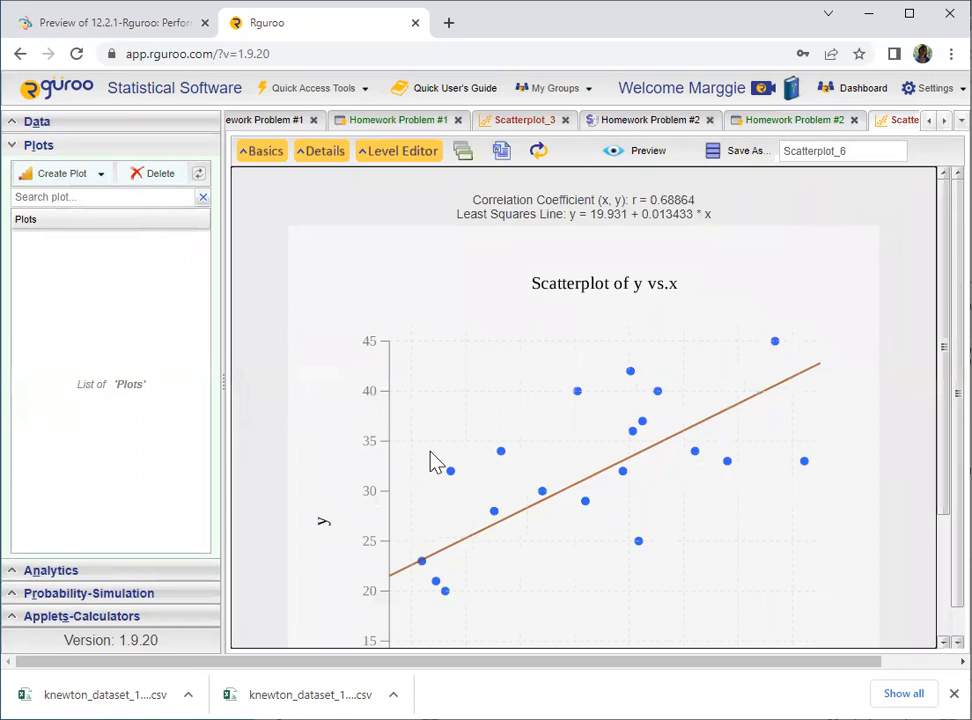
# - Examine the correlation coefficient and least-squares equation shown above the scatterplot
pyautogui.scroll(-1, 658, 460)
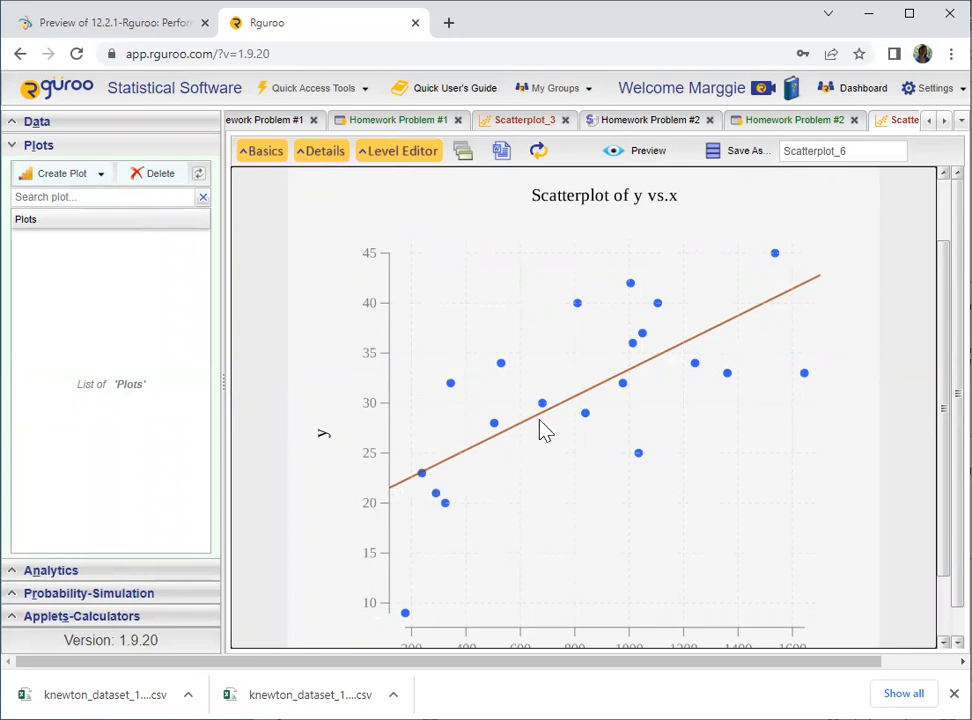
pyautogui.scroll(1, 800, 300)
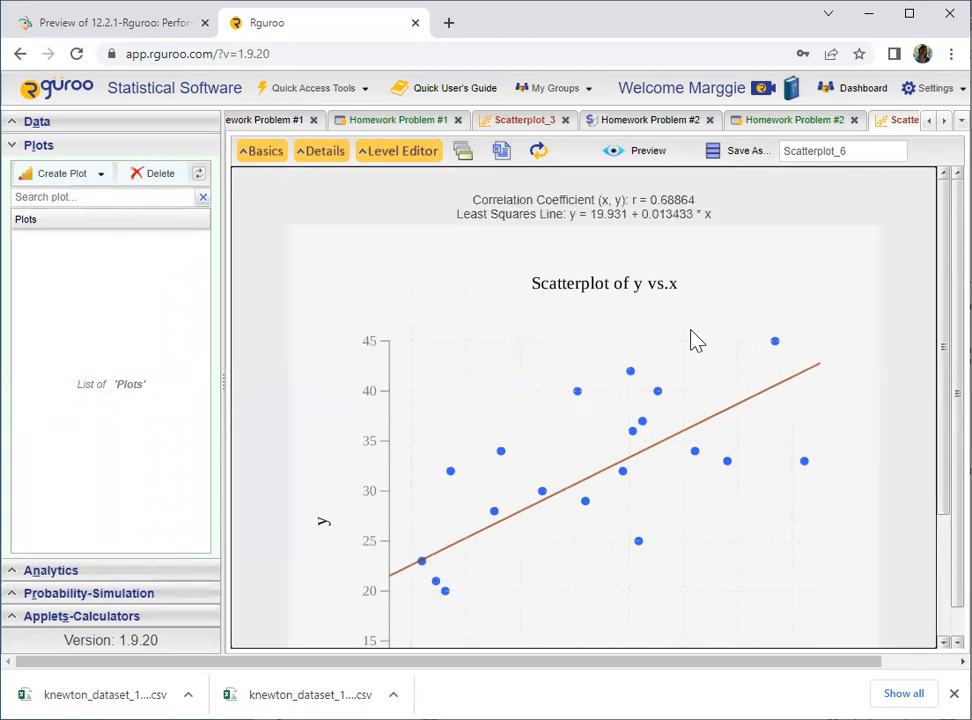
pyautogui.moveTo(567, 216); pyautogui.dragTo(742, 230)
pyautogui.click(748, 222)
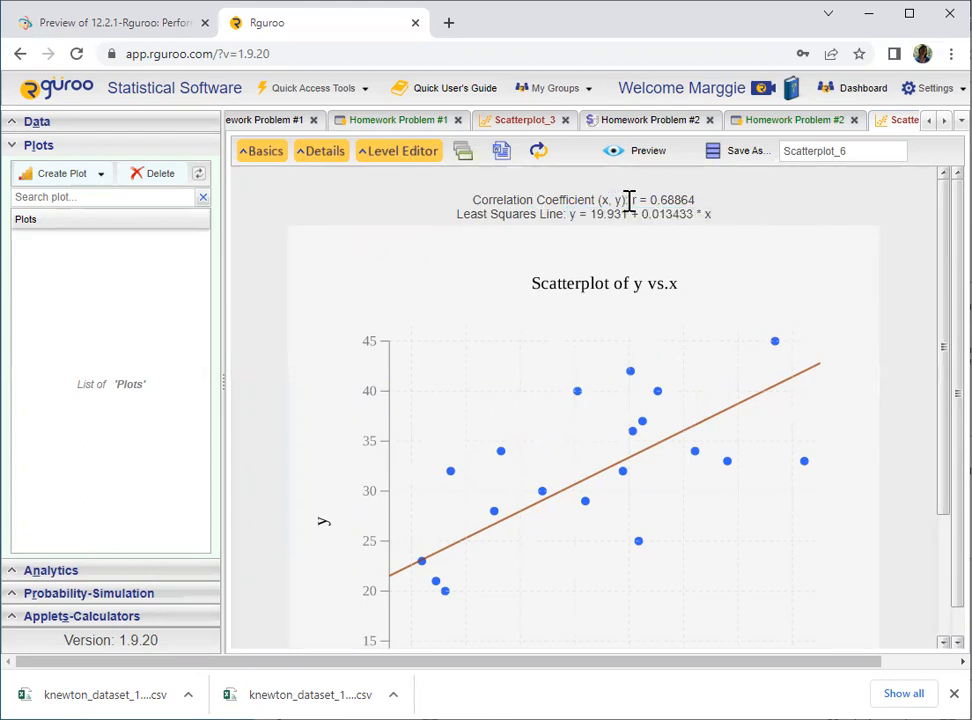
pyautogui.moveTo(632, 200); pyautogui.dragTo(746, 200)
pyautogui.click(742, 204)
pyautogui.moveTo(568, 214); pyautogui.dragTo(724, 222)
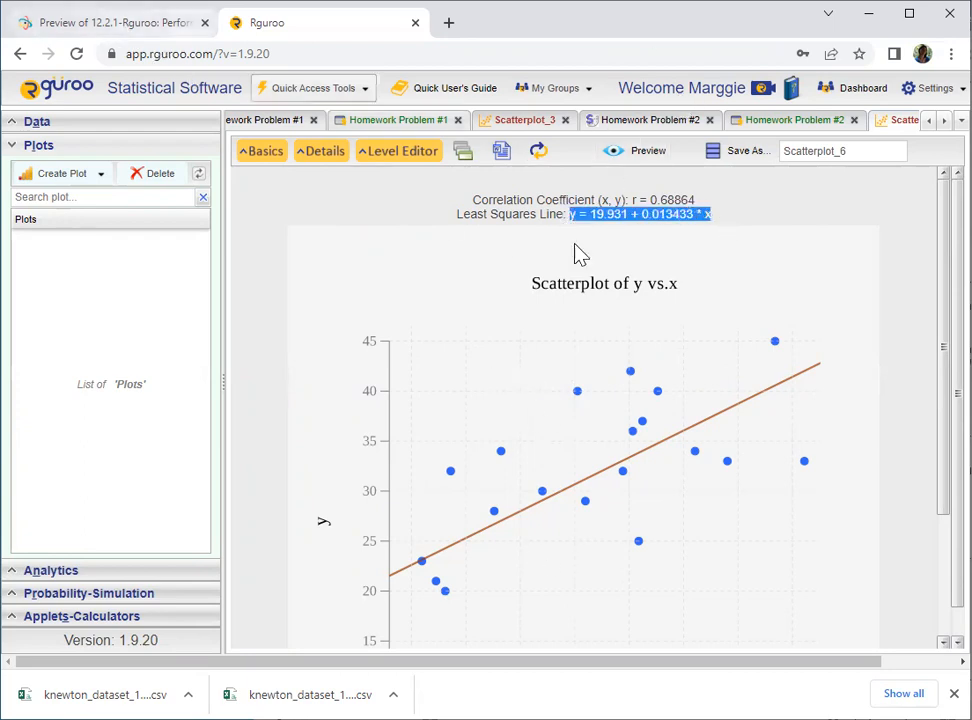
pyautogui.click(630, 205)
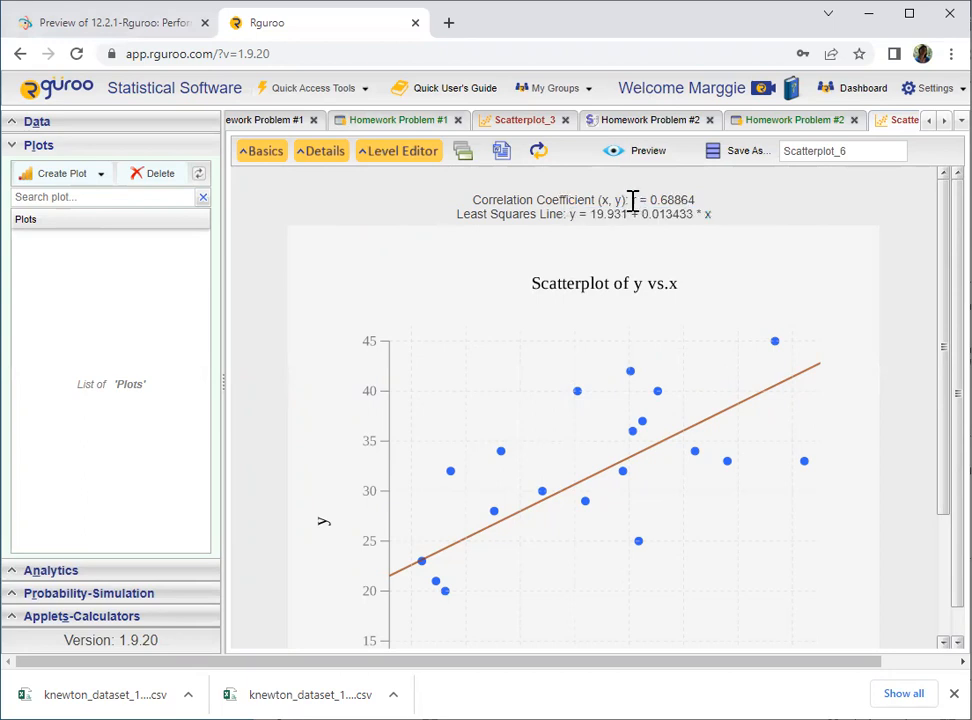
pyautogui.moveTo(633, 200); pyautogui.dragTo(692, 200)
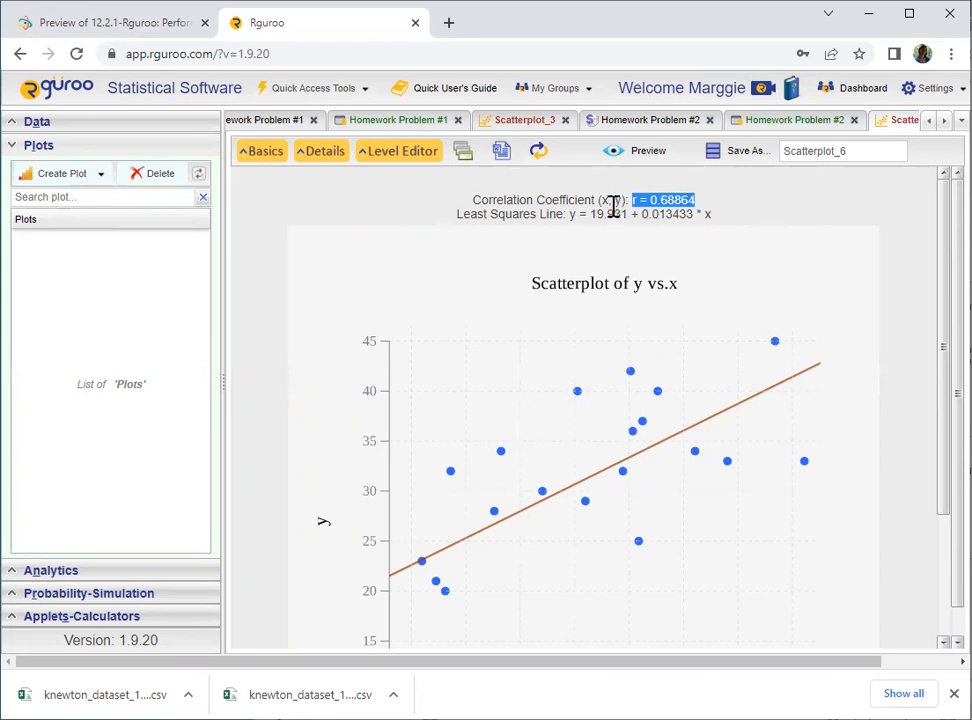
pyautogui.click(471, 210)
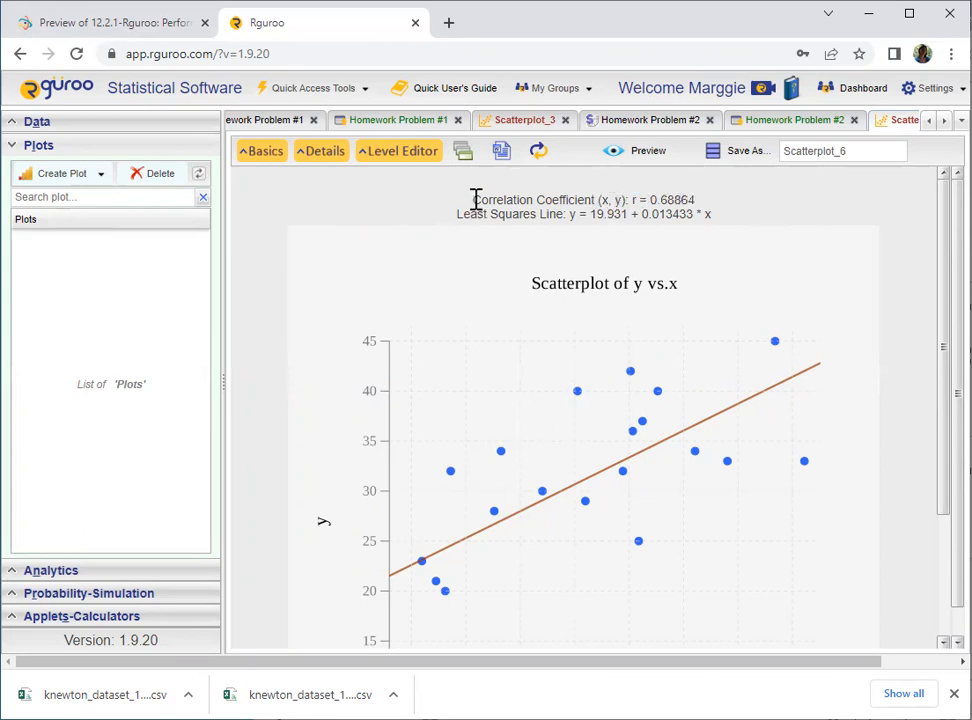
pyautogui.moveTo(631, 200); pyautogui.dragTo(705, 213)
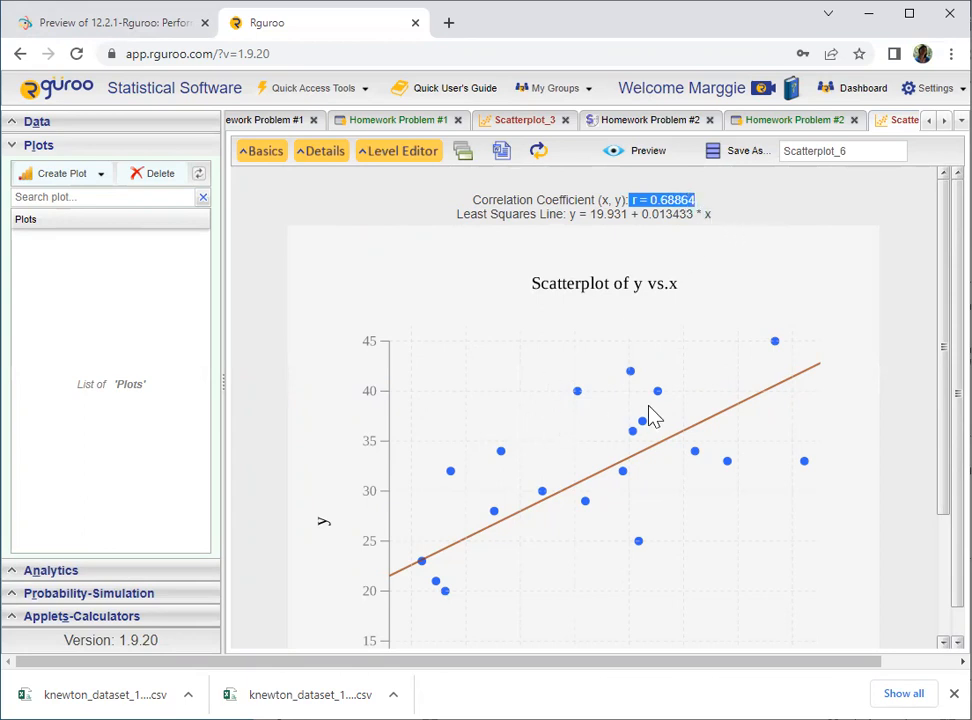
pyautogui.scroll(-1, 650, 418)
pyautogui.scroll(1, 401, 437)
# - Copy the intercept 19.931 from the least-squares equation and paste it into the assignment's intercept box
pyautogui.click(595, 219)
pyautogui.moveTo(594, 214); pyautogui.dragTo(625, 213)
pyautogui.hotkey('ctrl', 'c')
pyautogui.rightClick(618, 214)
pyautogui.click(650, 223)
pyautogui.click(135, 22)
pyautogui.scroll(-1, 225, 560)
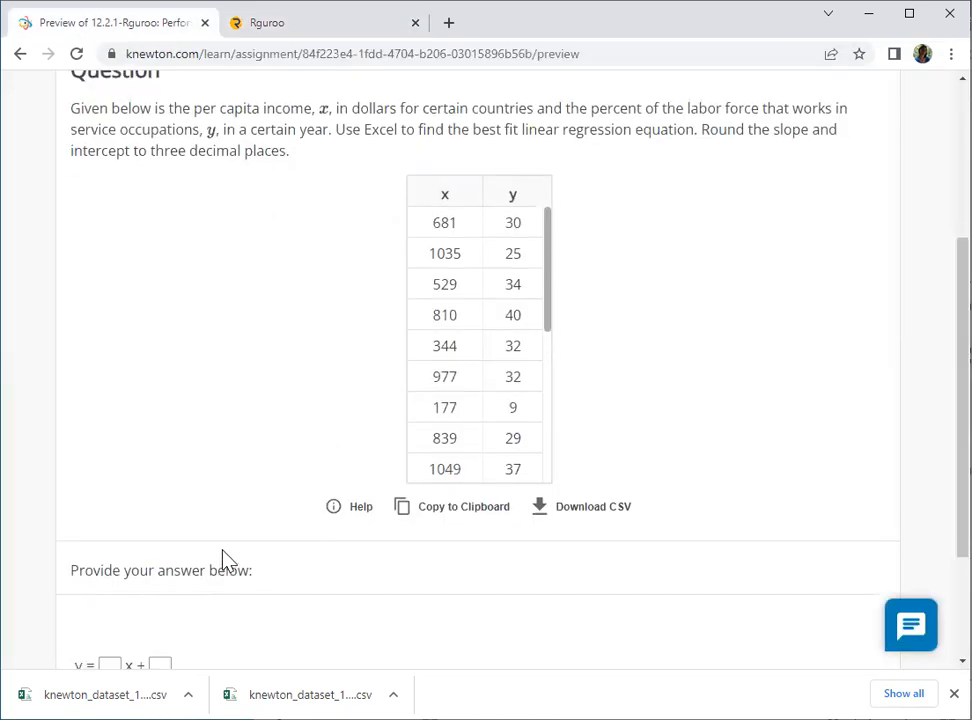
pyautogui.scroll(-2, 225, 560)
pyautogui.click(169, 512)
pyautogui.hotkey('ctrl', 'v')
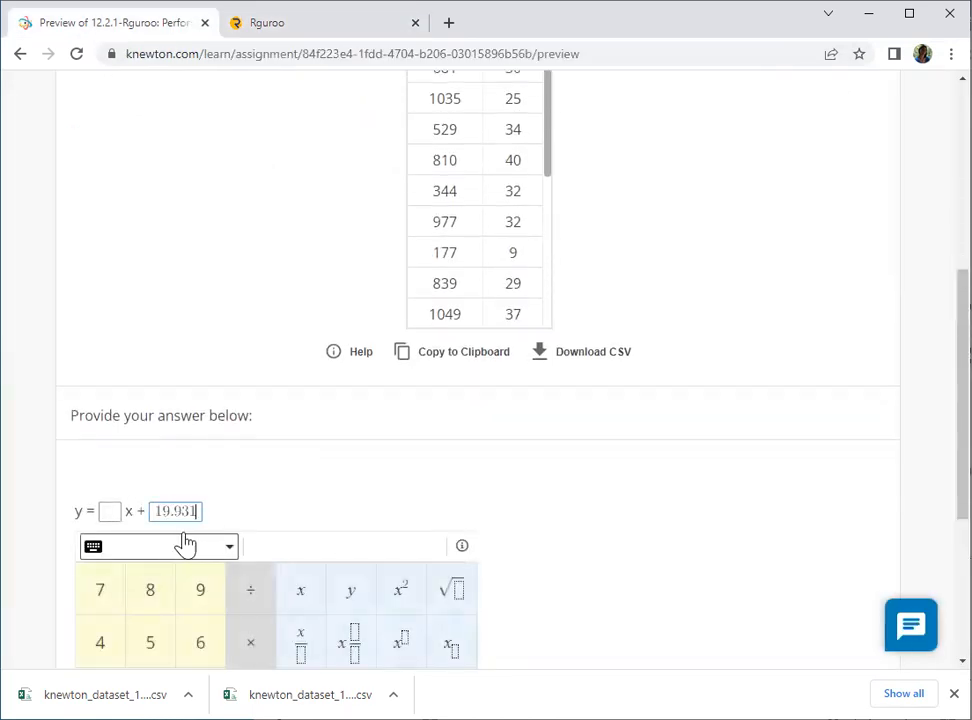
# - Copy the slope rounded to 0.013 from the least-squares equation and paste it into the assignment's slope box
pyautogui.scroll(4, 278, 445)
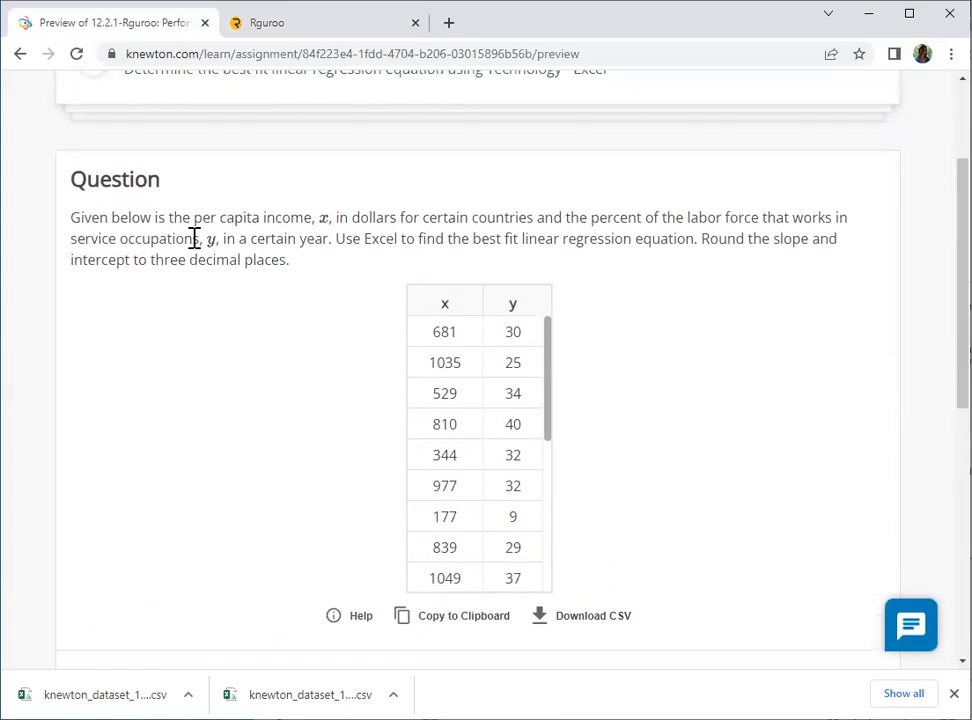
pyautogui.scroll(-3, 174, 271)
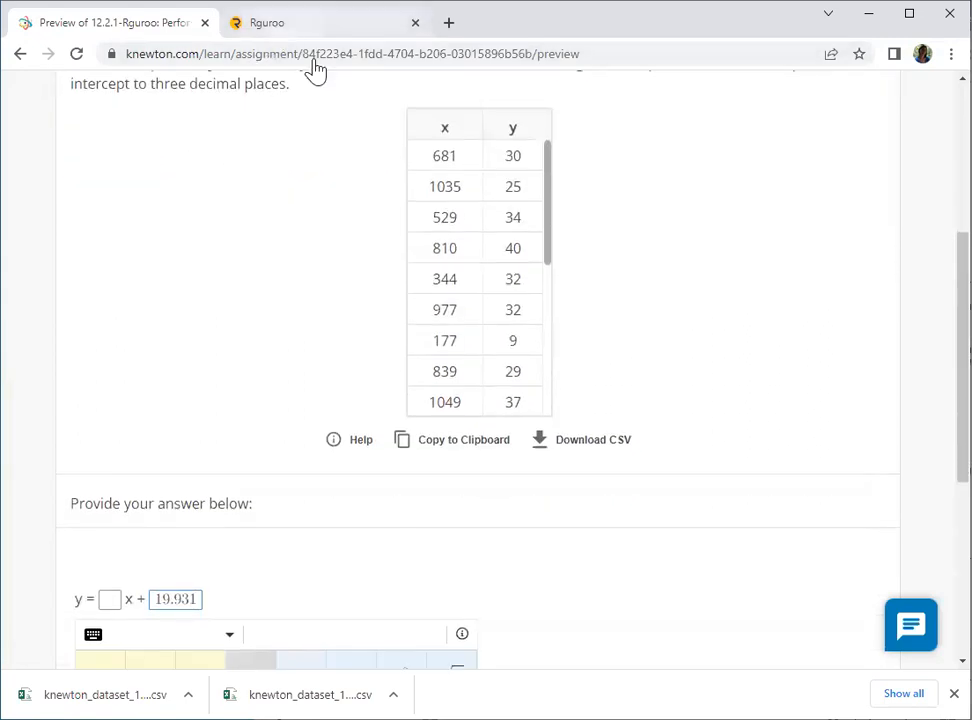
pyautogui.click(314, 24)
pyautogui.click(638, 214)
pyautogui.moveTo(643, 214); pyautogui.dragTo(675, 214)
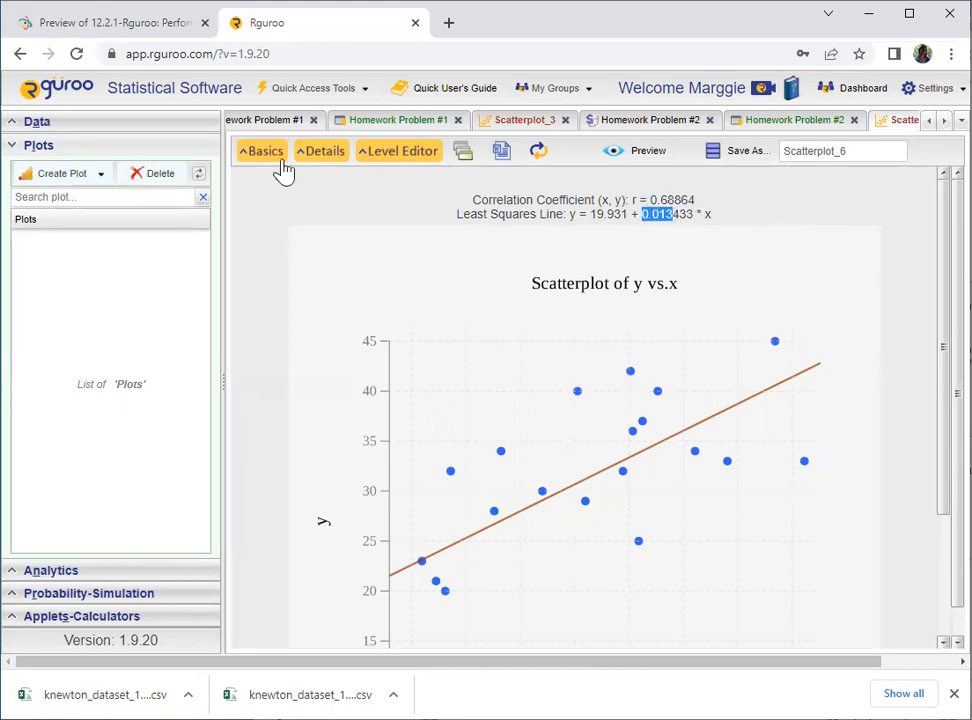
pyautogui.rightClick(662, 216)
pyautogui.click(690, 228)
pyautogui.click(140, 28)
pyautogui.click(109, 598)
pyautogui.hotkey('ctrl', 'v')
pyautogui.click(358, 605)
# - Submit the answer y = 0.013x + 19.931
pyautogui.scroll(-1, 608, 540)
pyautogui.scroll(2, 703, 464)
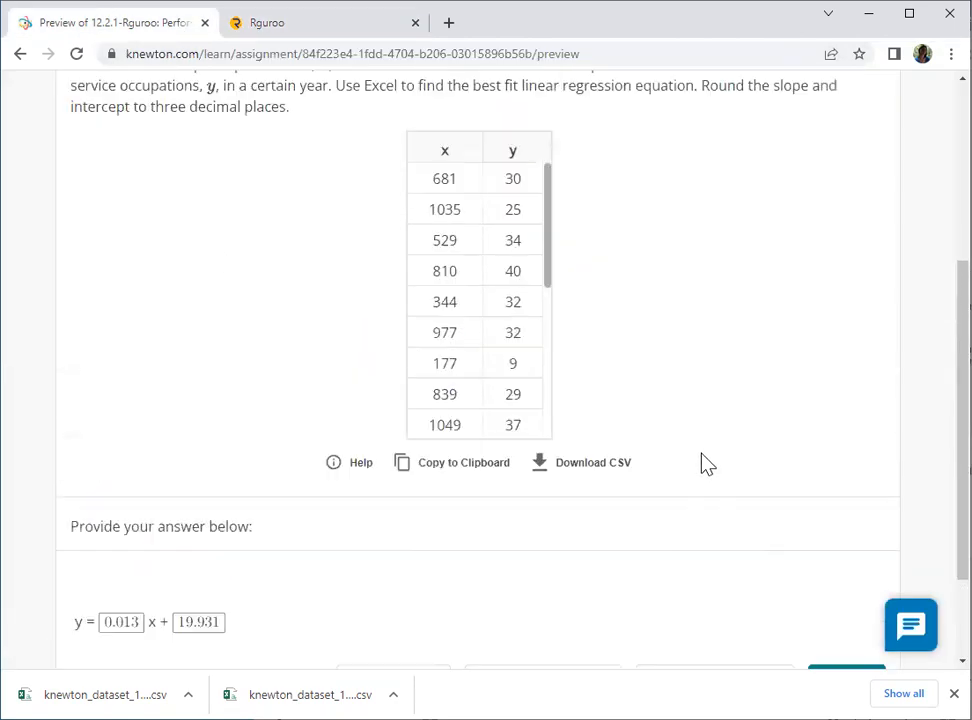
pyautogui.scroll(-2, 701, 456)
pyautogui.click(857, 547)
pyautogui.scroll(2, 641, 485)
pyautogui.scroll(2, 638, 483)
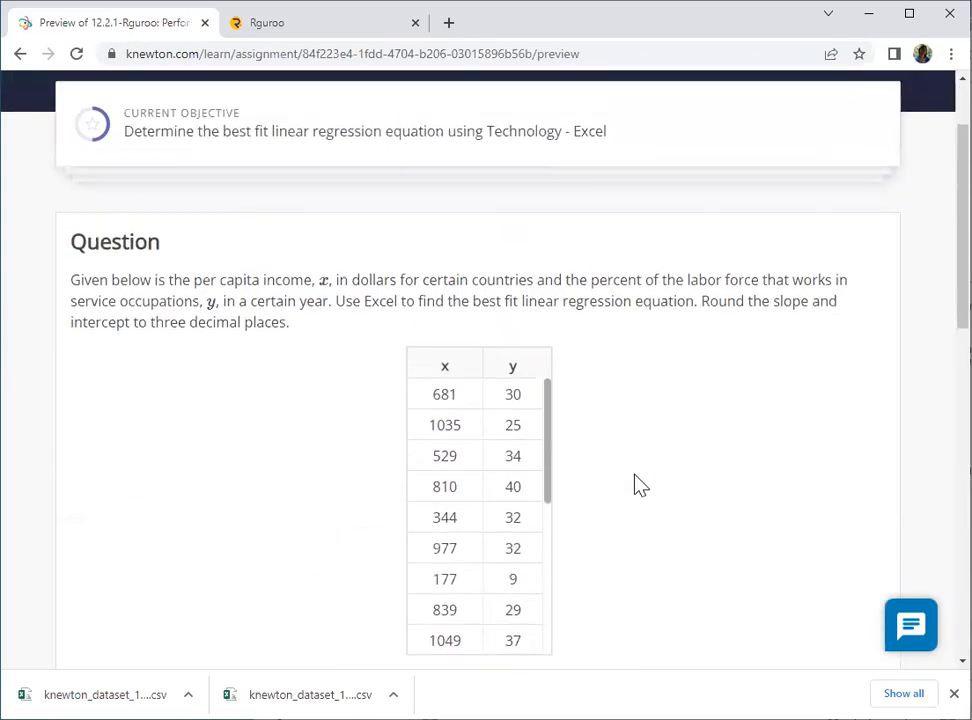
pyautogui.scroll(-1, 668, 434)
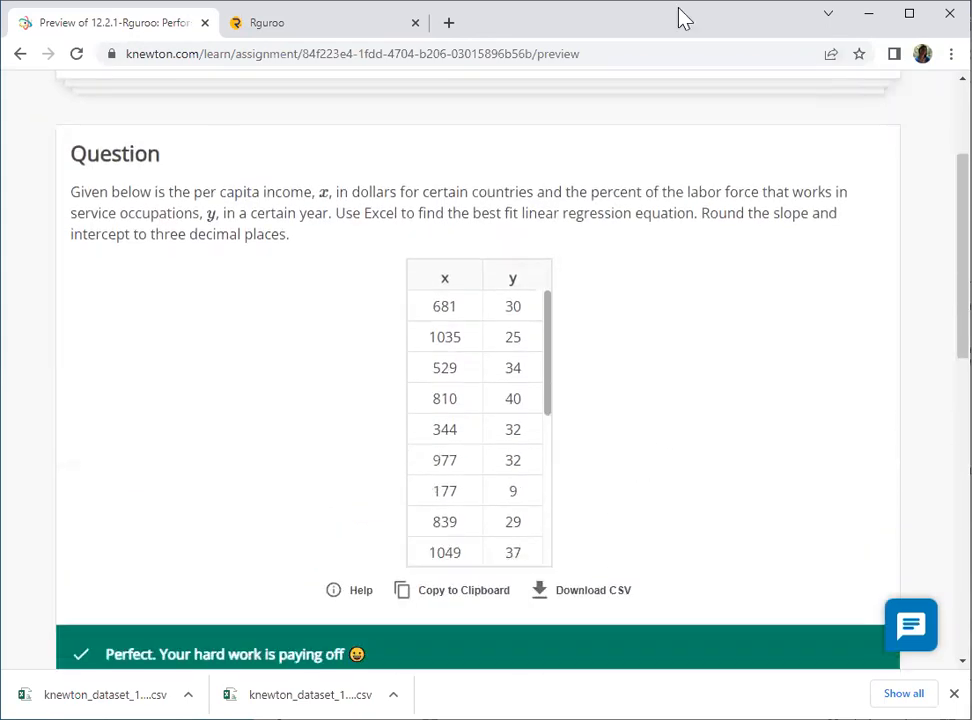
pyautogui.click(930, 54)
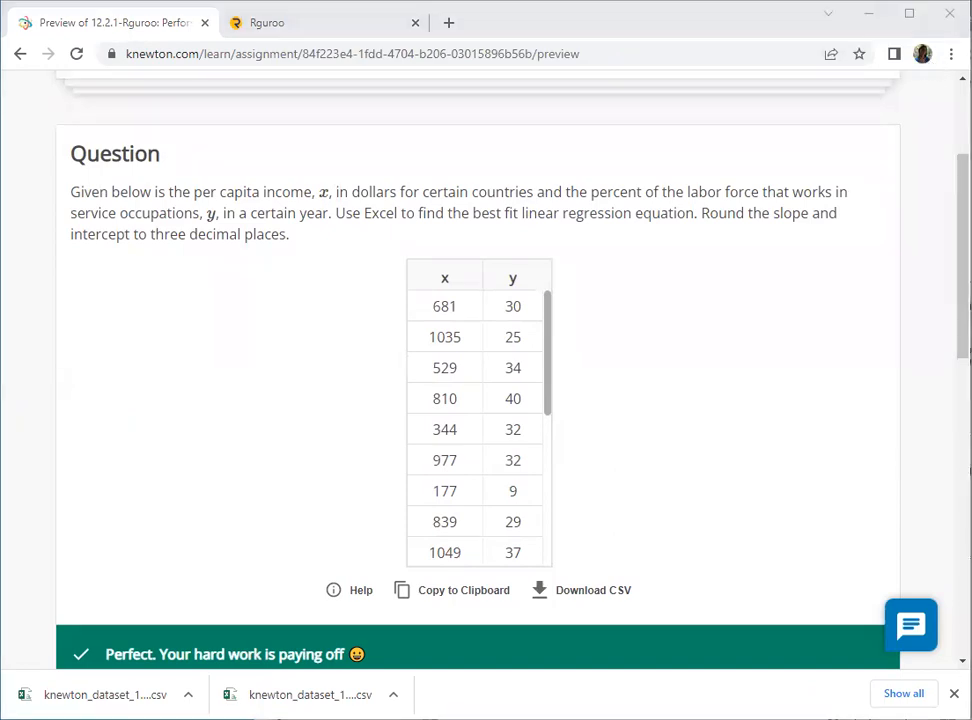